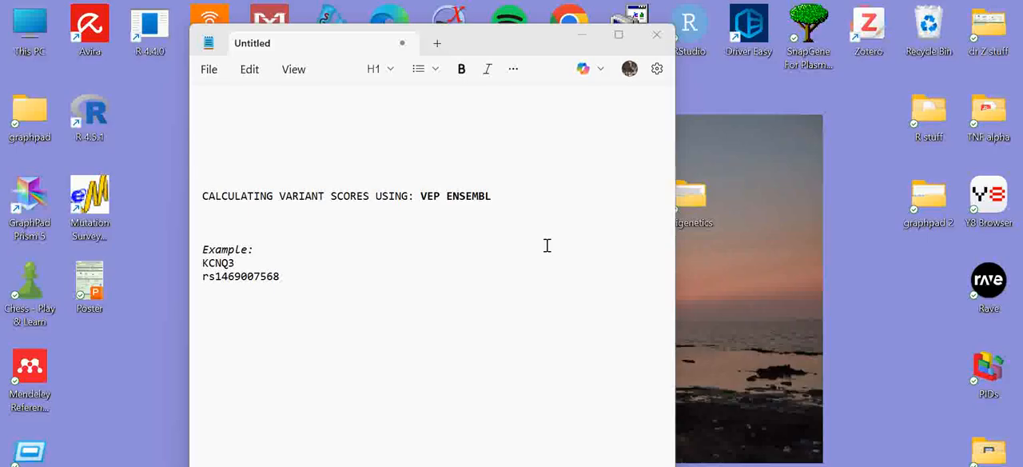
{"action": "left_click_drag", "start_coordinate": [501, 197], "coordinate": [421, 196]}
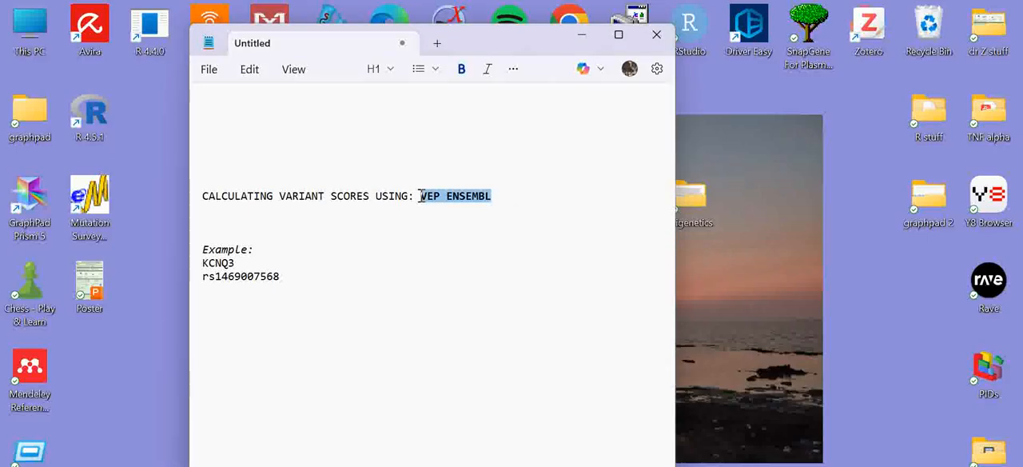
{"action": "left_click", "coordinate": [515, 198]}
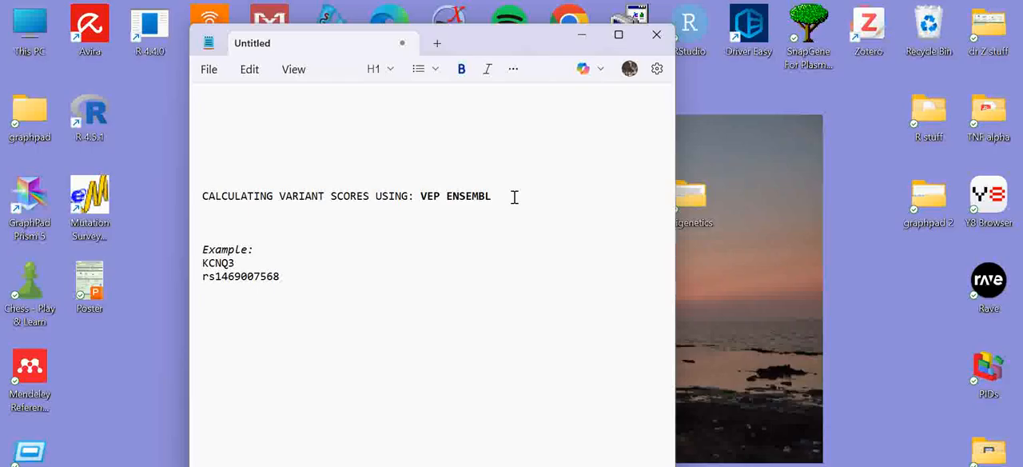
{"action": "left_click_drag", "start_coordinate": [514, 196], "coordinate": [424, 202]}
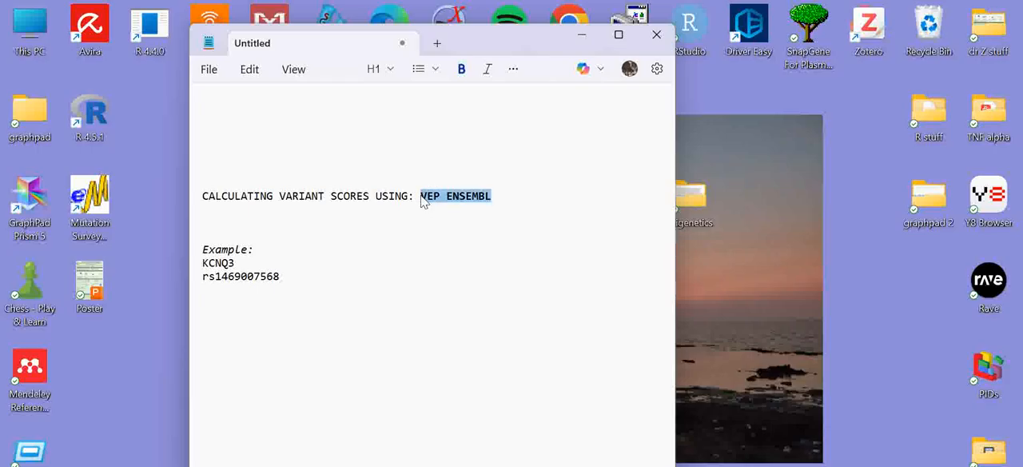
{"action": "left_click", "coordinate": [501, 209]}
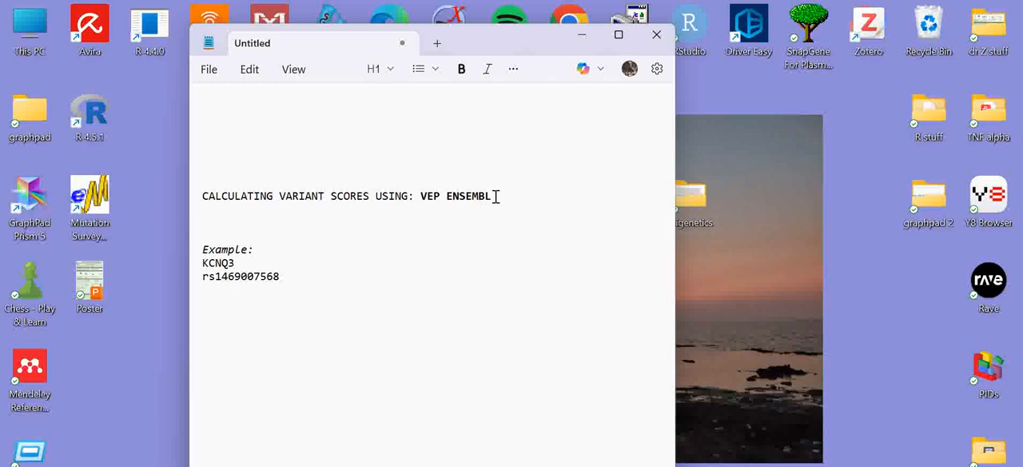
{"action": "left_click_drag", "start_coordinate": [489, 197], "coordinate": [420, 194]}
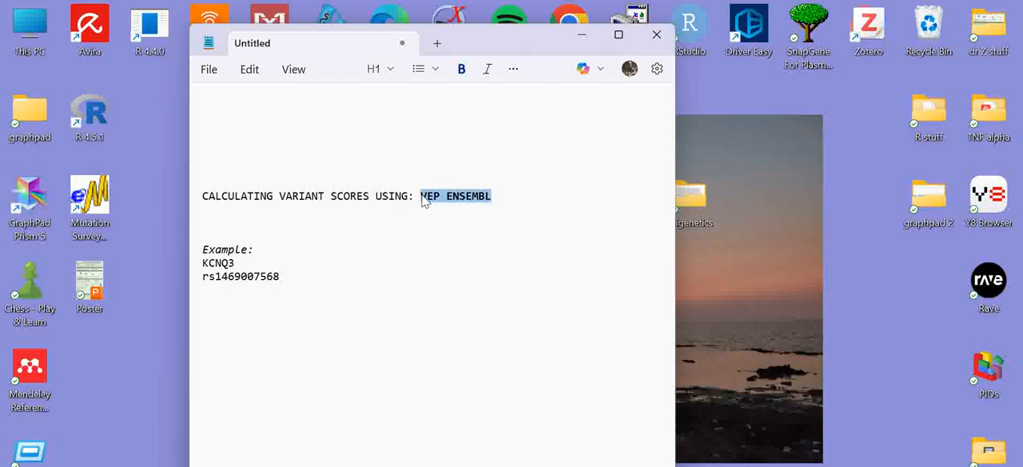
{"action": "left_click", "coordinate": [251, 225]}
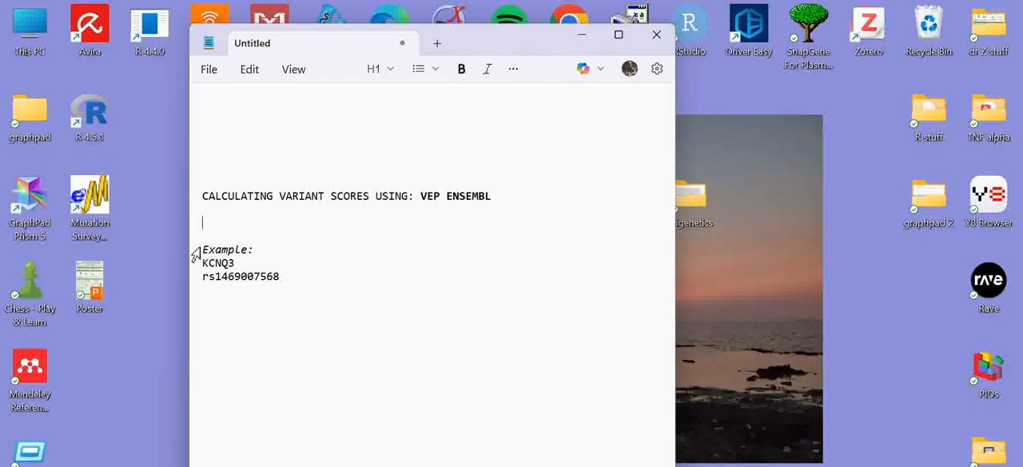
{"action": "left_click_drag", "start_coordinate": [254, 250], "coordinate": [201, 263]}
{"action": "left_click", "coordinate": [315, 281]}
{"action": "left_click", "coordinate": [283, 277]}
{"action": "left_click_drag", "start_coordinate": [282, 277], "coordinate": [206, 276]}
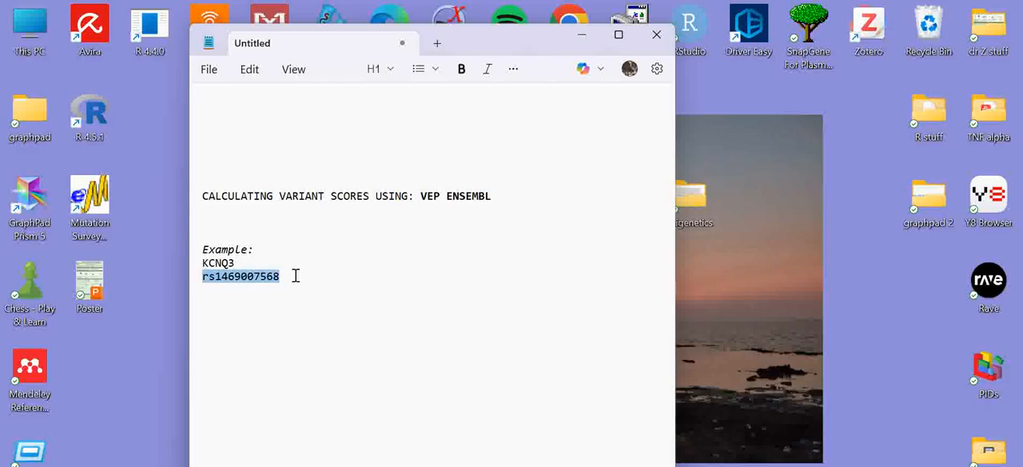
- Switch to Chrome, open the Ensembl Variant Effect Predictor web tool and start a new job
{"action": "left_click", "coordinate": [427, 459]}
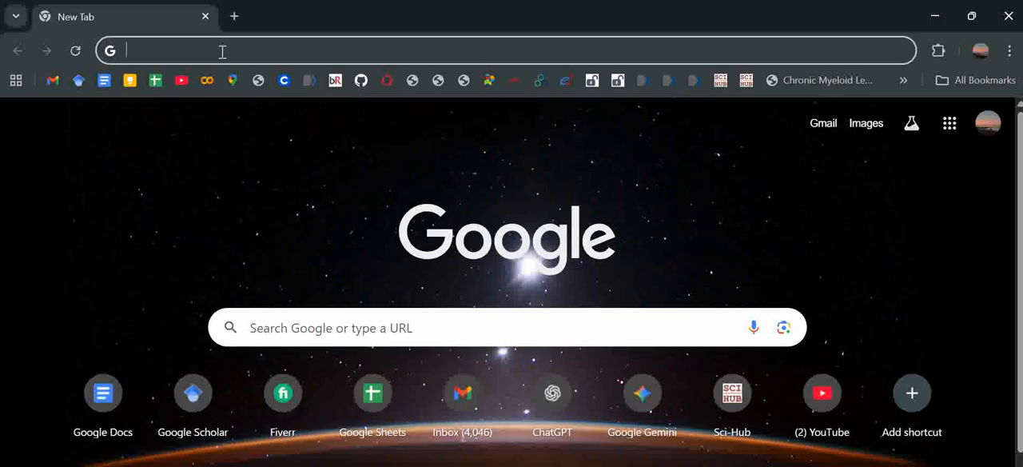
{"action": "type", "text": "vep"}
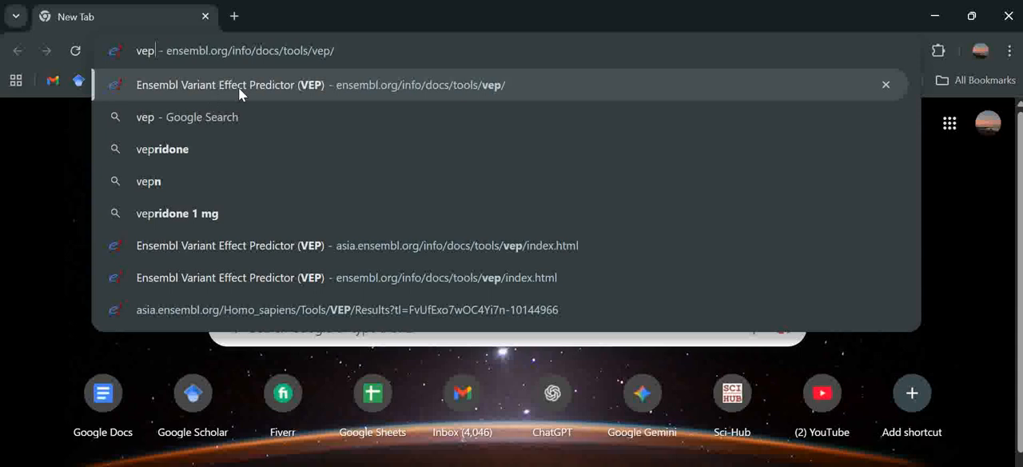
{"action": "left_click", "coordinate": [278, 86]}
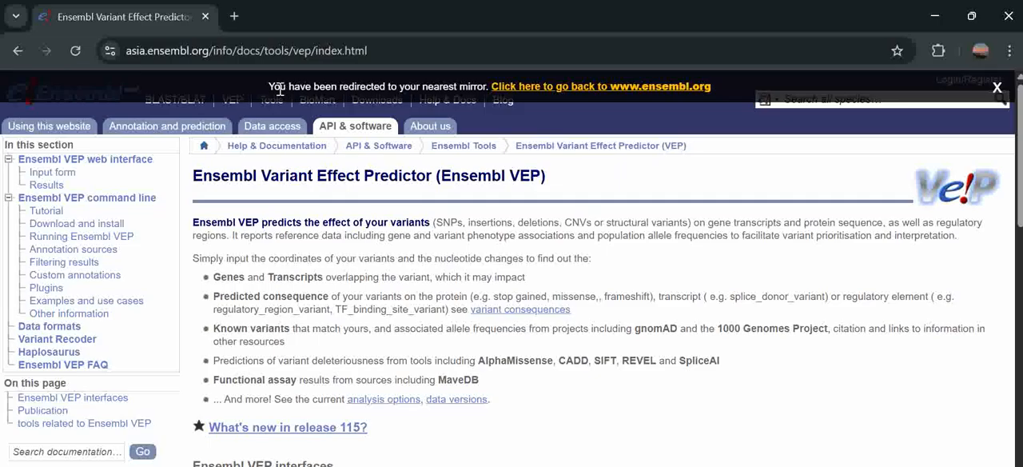
{"action": "scroll", "coordinate": [338, 300], "scroll_direction": "down", "scroll_amount": 3}
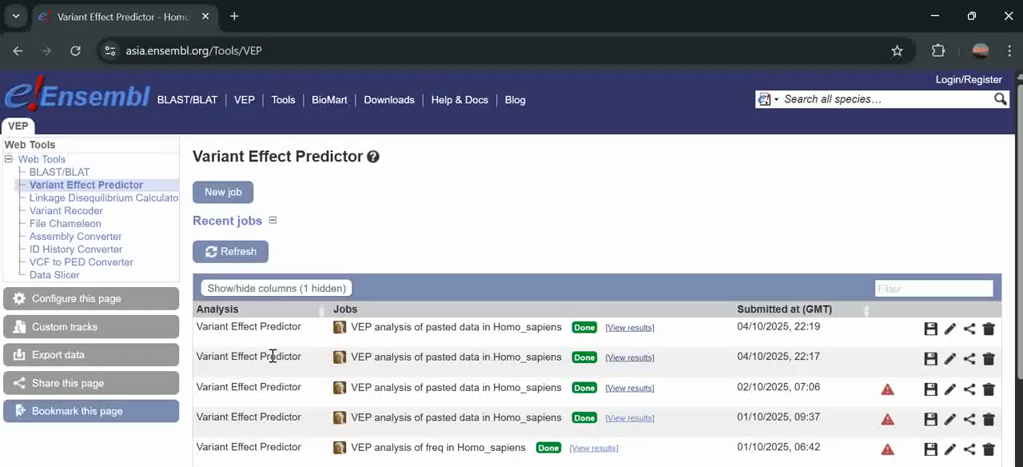
{"action": "left_click", "coordinate": [235, 193]}
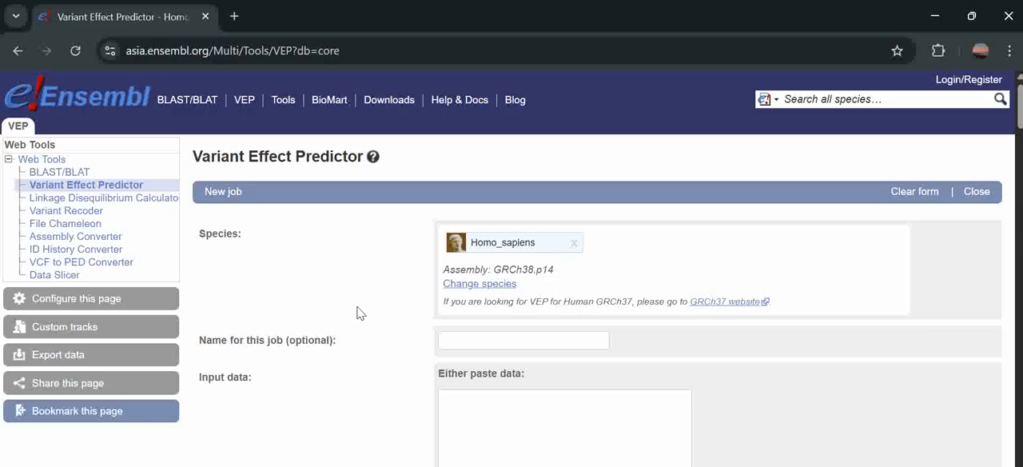
- Review the new job's input data box and the list of accepted example formats beneath it
{"action": "scroll", "coordinate": [356, 311], "scroll_direction": "down", "scroll_amount": 2}
{"action": "left_click", "coordinate": [504, 268]}
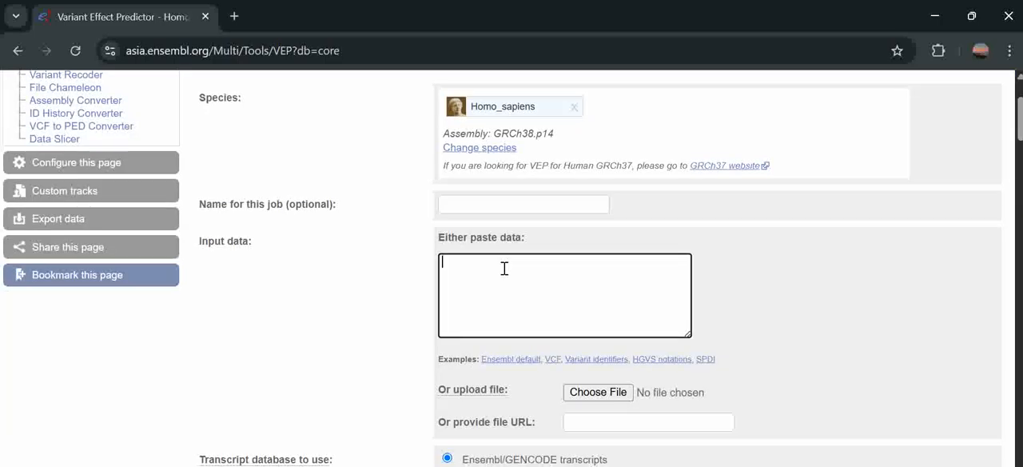
{"action": "scroll", "coordinate": [556, 284], "scroll_direction": "down", "scroll_amount": 1}
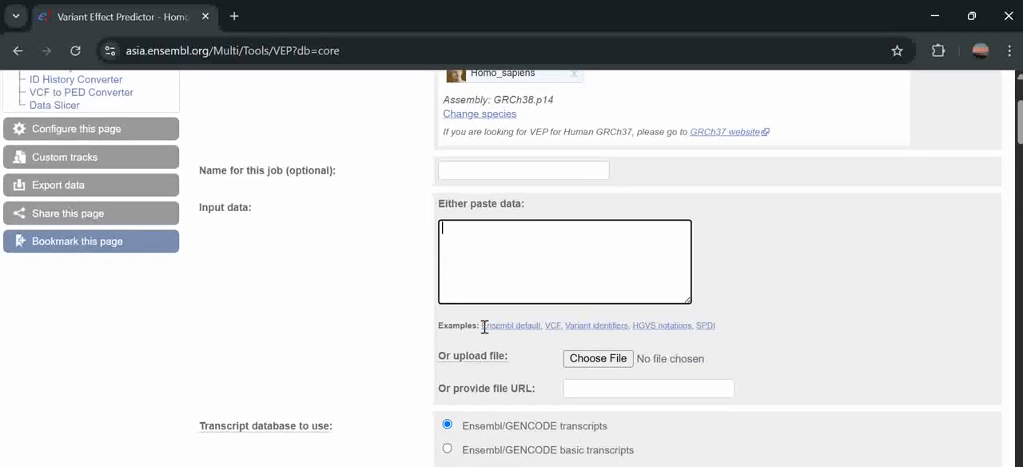
{"action": "left_click_drag", "start_coordinate": [723, 327], "coordinate": [482, 331]}
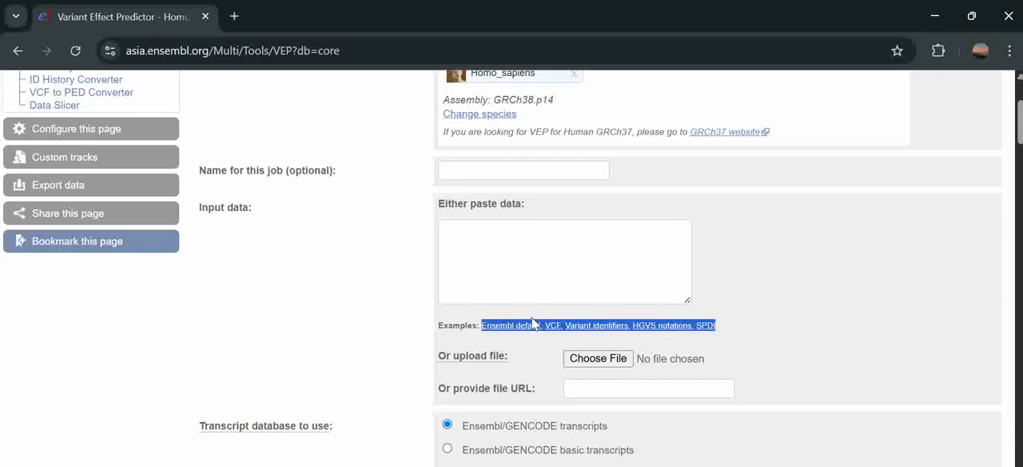
{"action": "left_click", "coordinate": [505, 276]}
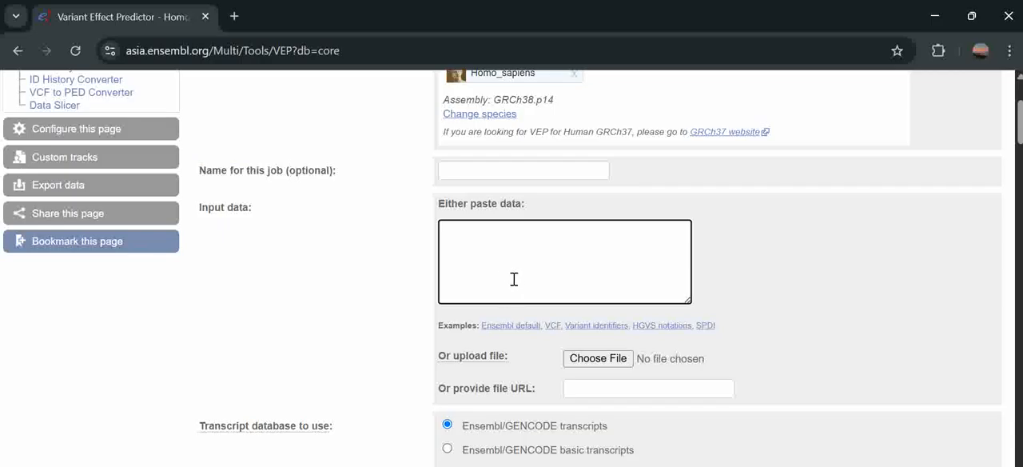
- Load the Ensembl default, VCF, variant identifiers, HGVS notations and SPDI examples in turn to compare the input formats
{"action": "left_click", "coordinate": [510, 325]}
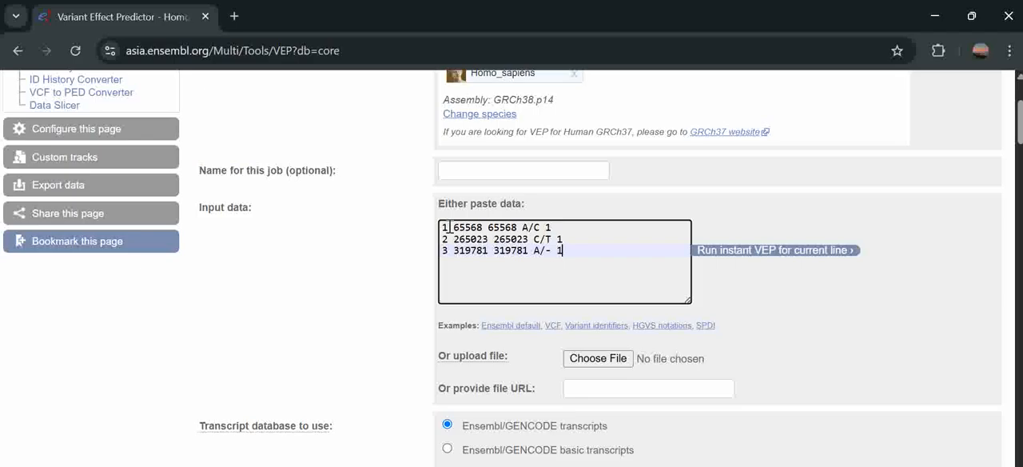
{"action": "left_click_drag", "start_coordinate": [449, 227], "coordinate": [442, 227]}
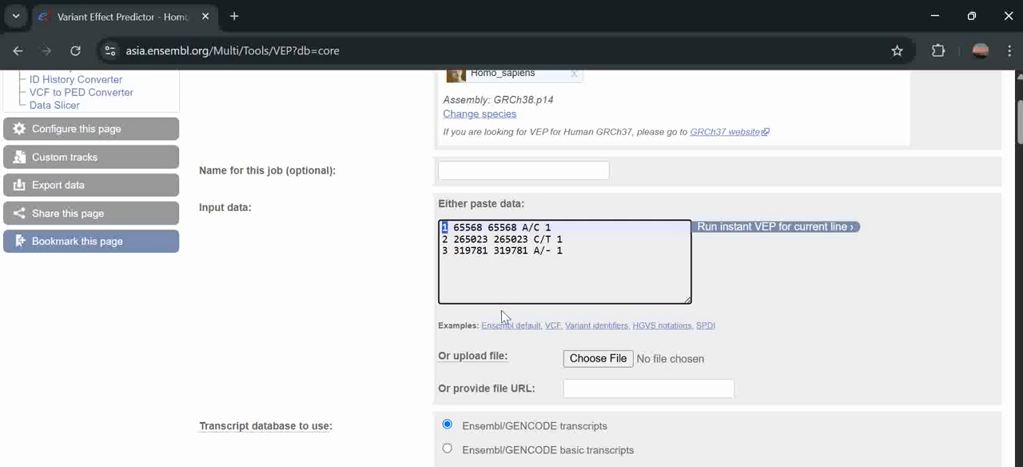
{"action": "left_click", "coordinate": [552, 328]}
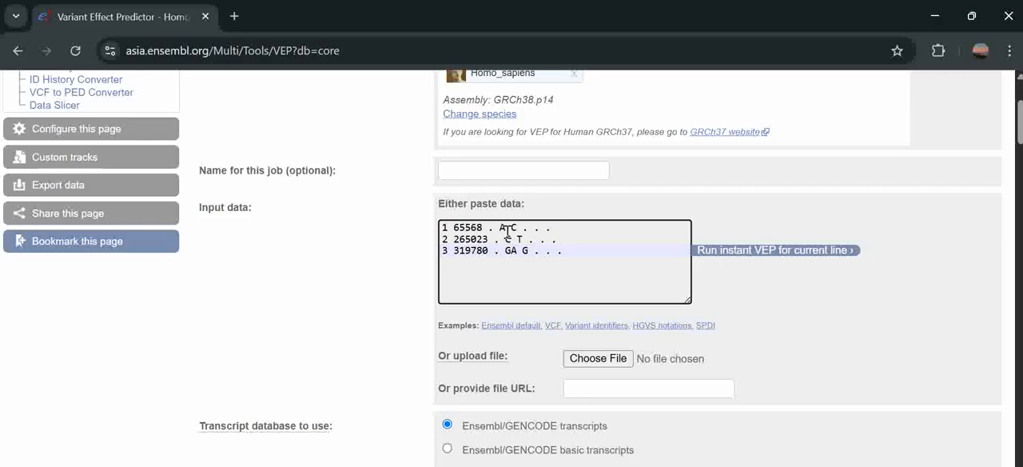
{"action": "left_click", "coordinate": [580, 326]}
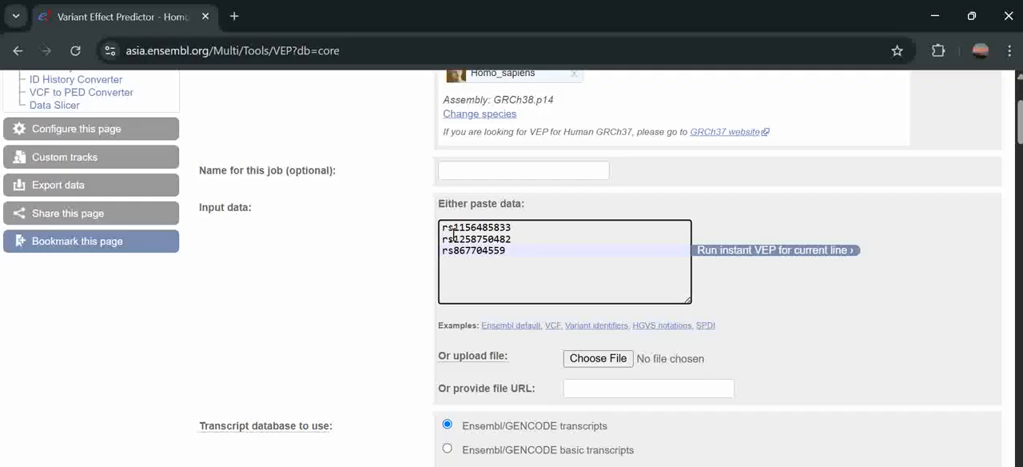
{"action": "left_click", "coordinate": [639, 325]}
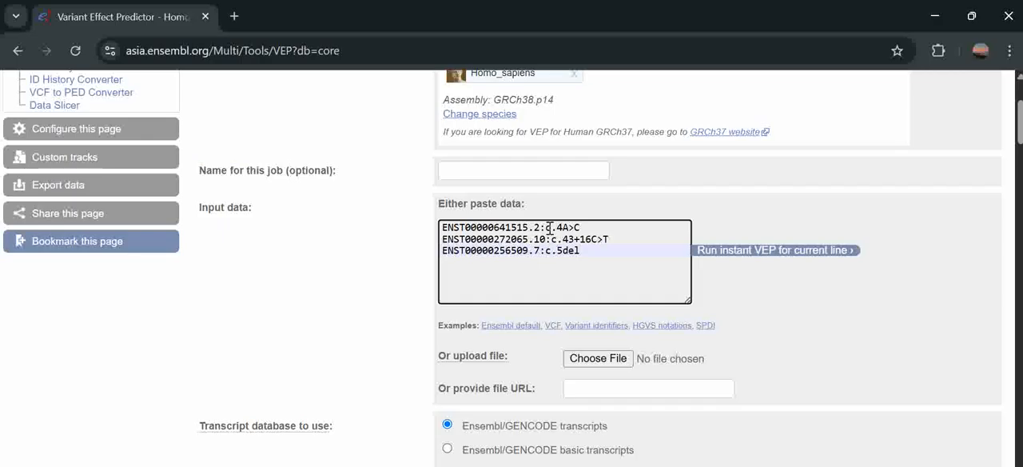
{"action": "left_click_drag", "start_coordinate": [580, 228], "coordinate": [547, 229]}
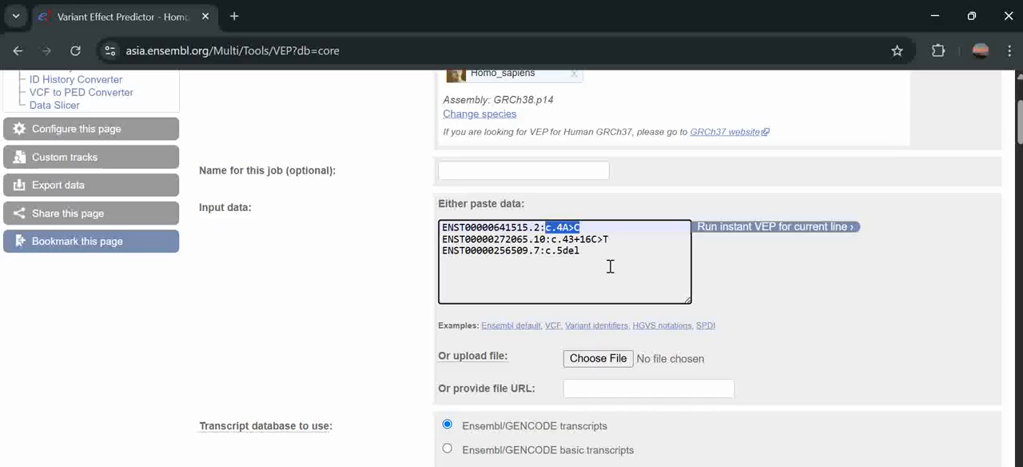
{"action": "left_click", "coordinate": [705, 326]}
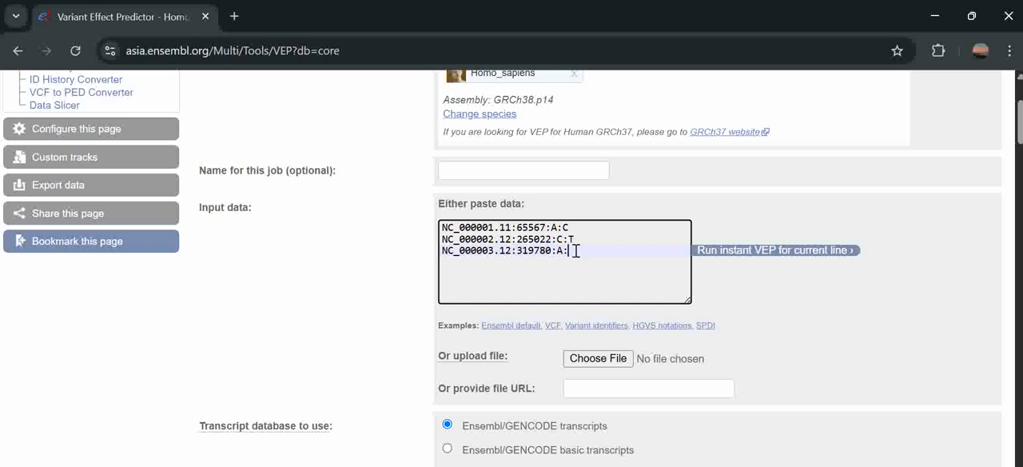
{"action": "left_click_drag", "start_coordinate": [573, 251], "coordinate": [430, 220]}
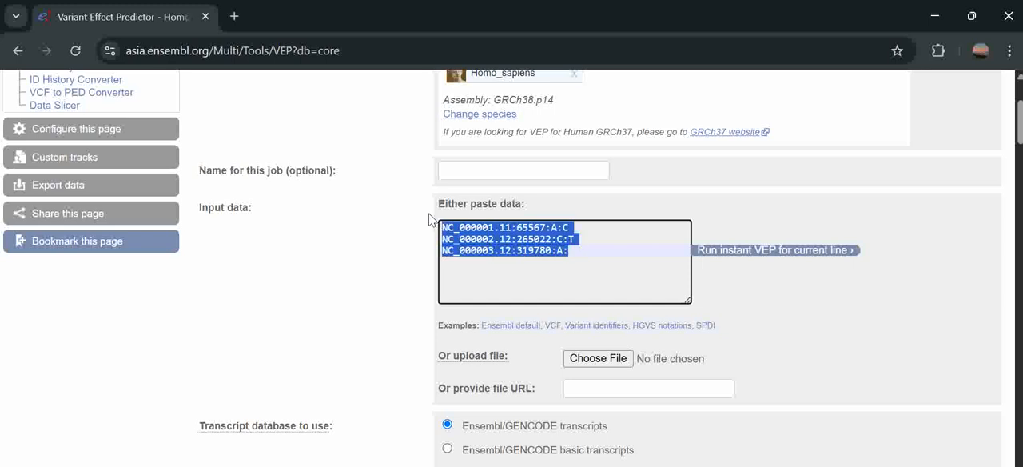
{"action": "key", "text": "BackSpace"}
{"action": "type", "text": "rs146900768"}
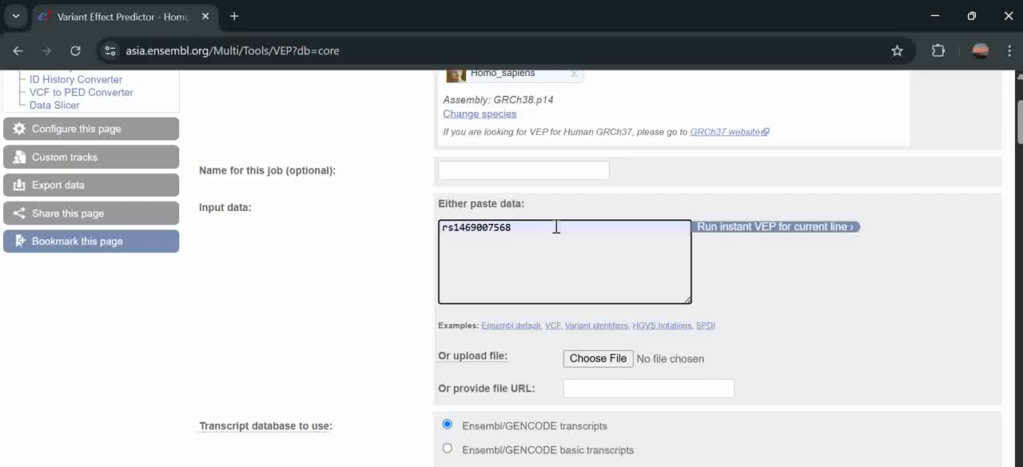
- Open the Ensembl genome browser home page in a new browser tab
{"action": "left_click", "coordinate": [234, 16]}
{"action": "type", "text": "en"}
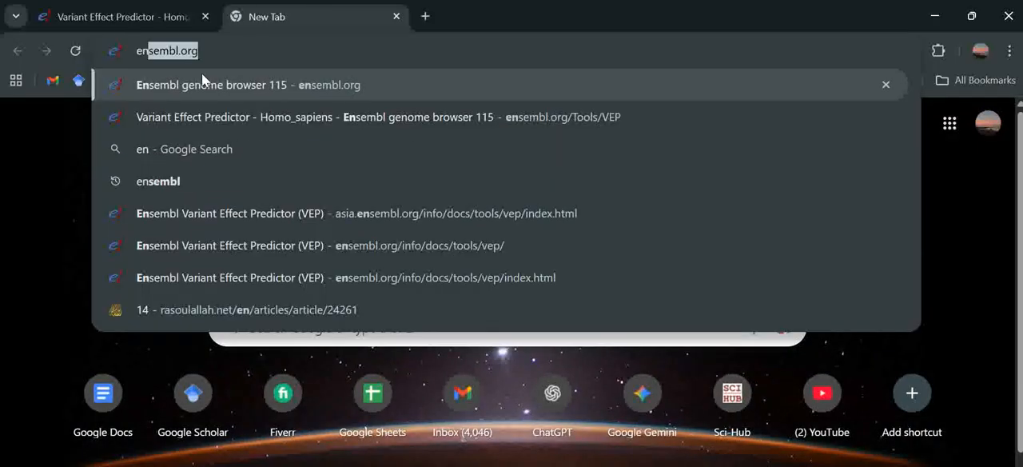
{"action": "key", "text": "Return"}
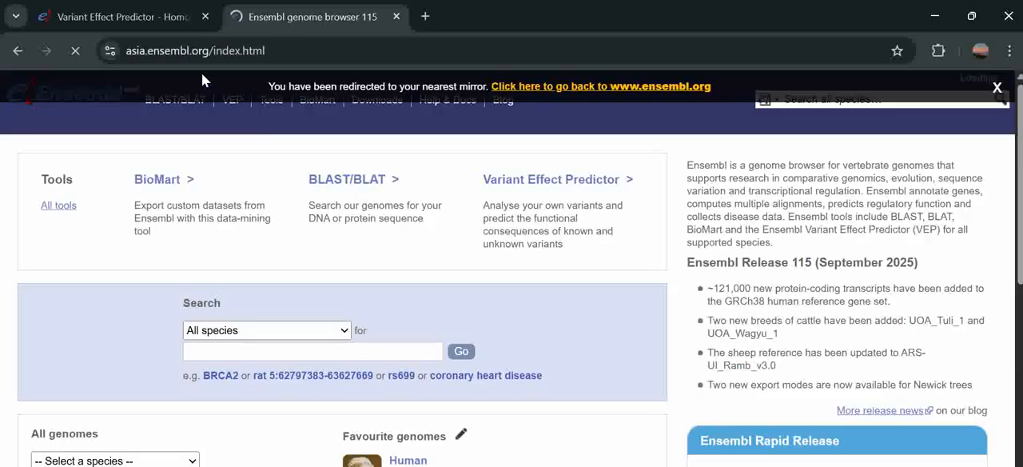
{"action": "left_click", "coordinate": [280, 330]}
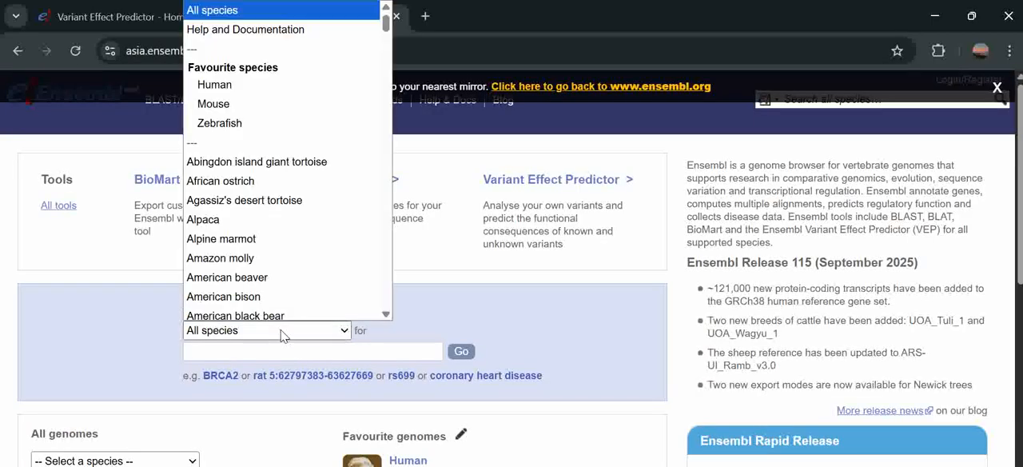
{"action": "scroll", "coordinate": [257, 119], "scroll_direction": "down", "scroll_amount": 1}
{"action": "left_click", "coordinate": [259, 72]}
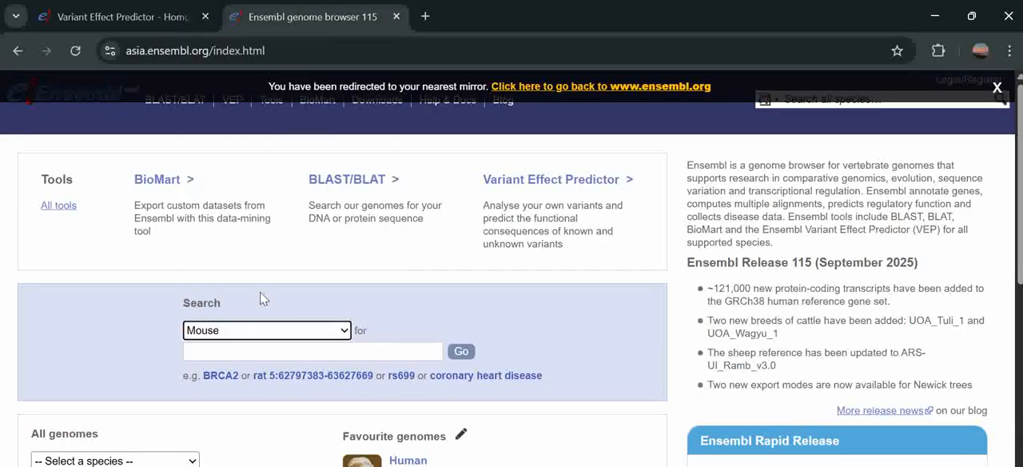
{"action": "left_click", "coordinate": [259, 330]}
{"action": "left_click", "coordinate": [271, 84]}
{"action": "left_click", "coordinate": [260, 352]}
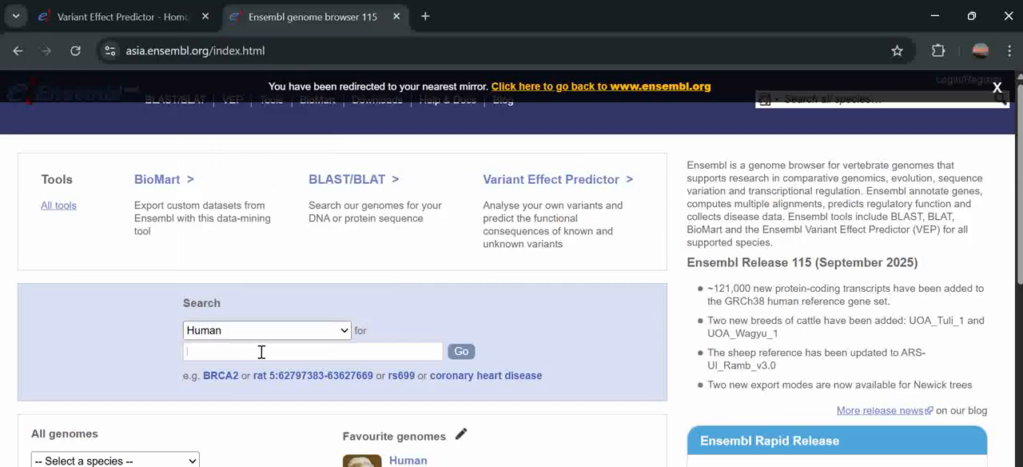
{"action": "key", "text": "ctrl+v"}
{"action": "left_click", "coordinate": [462, 353]}
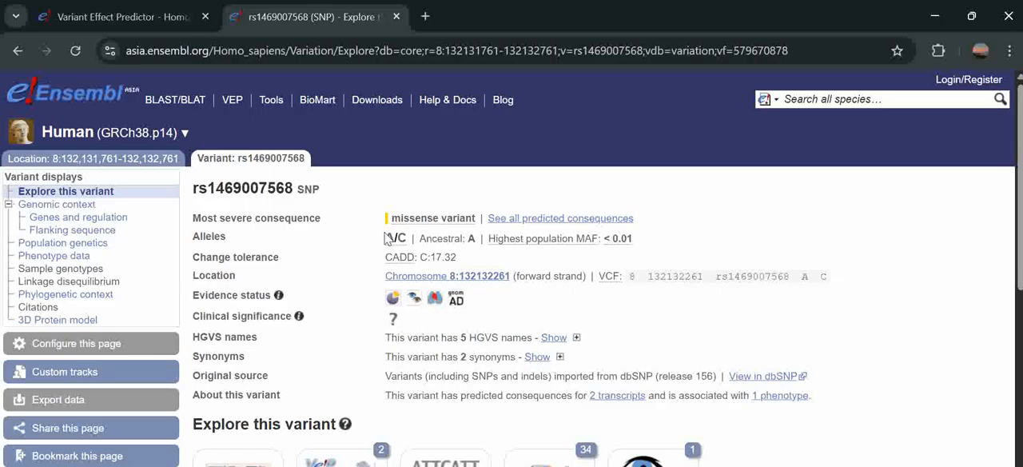
- Examine the variant's reference and alternative alleles and the chromosome in its VCF location
{"action": "mouse_move", "coordinate": [390, 242]}
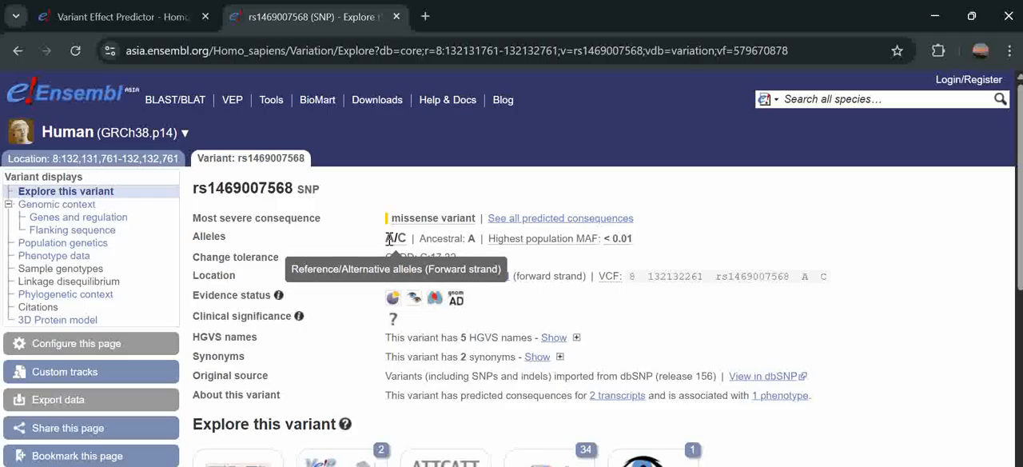
{"action": "left_click_drag", "start_coordinate": [386, 240], "coordinate": [400, 241]}
{"action": "left_click", "coordinate": [652, 237]}
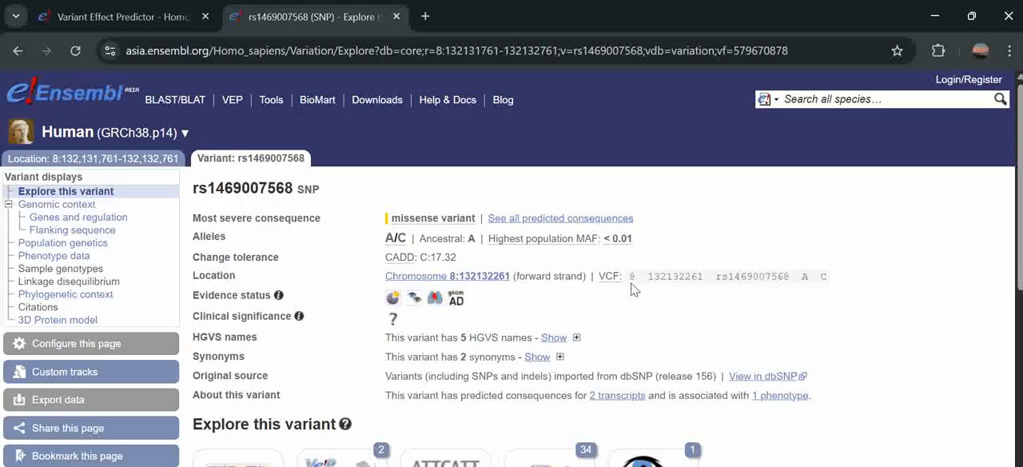
{"action": "left_click_drag", "start_coordinate": [634, 276], "coordinate": [631, 276]}
{"action": "scroll", "coordinate": [639, 306], "scroll_direction": "down", "scroll_amount": 5}
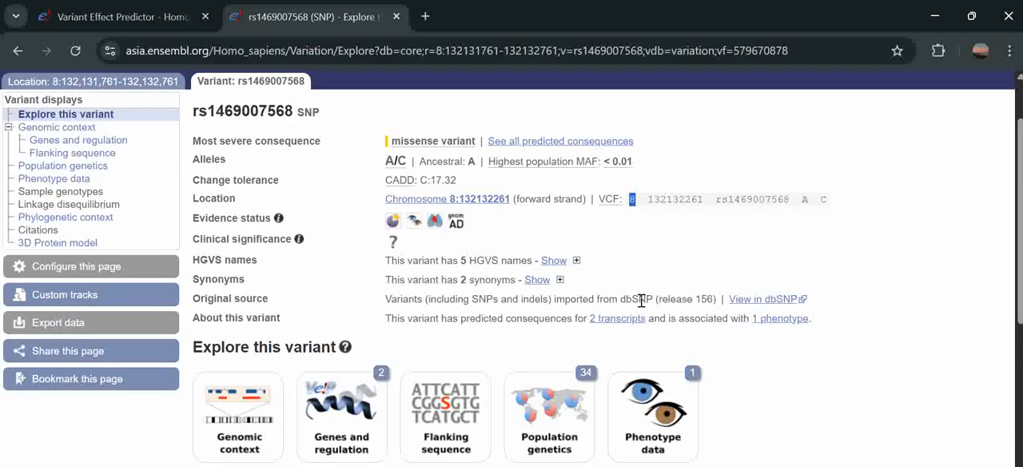
{"action": "scroll", "coordinate": [639, 306], "scroll_direction": "up", "scroll_amount": 6}
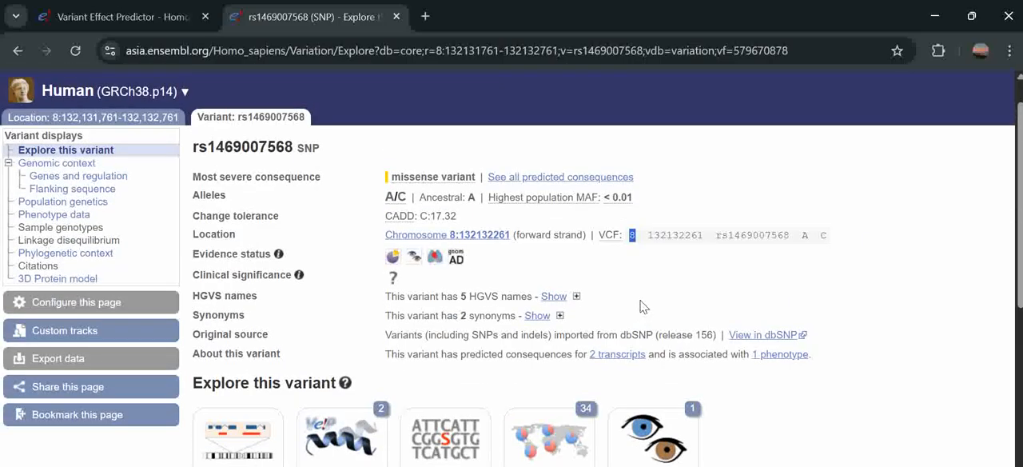
{"action": "left_click", "coordinate": [367, 209]}
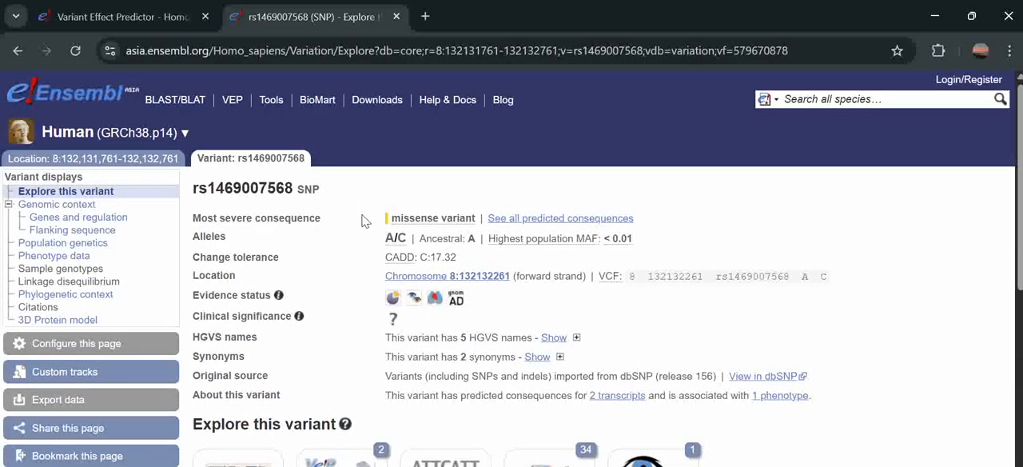
{"action": "scroll", "coordinate": [349, 372], "scroll_direction": "down", "scroll_amount": 3}
{"action": "scroll", "coordinate": [349, 367], "scroll_direction": "up", "scroll_amount": 2}
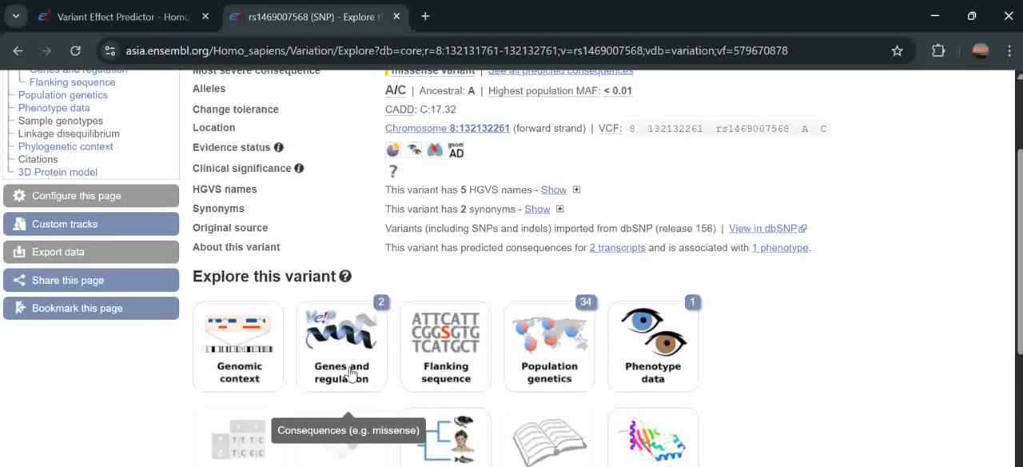
{"action": "scroll", "coordinate": [347, 373], "scroll_direction": "down", "scroll_amount": 1}
{"action": "scroll", "coordinate": [349, 372], "scroll_direction": "up", "scroll_amount": 2}
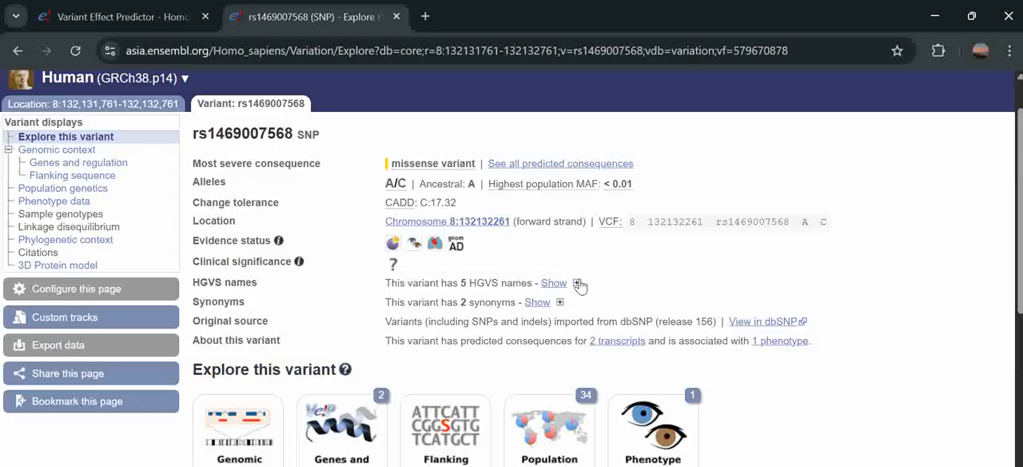
{"action": "left_click", "coordinate": [576, 283]}
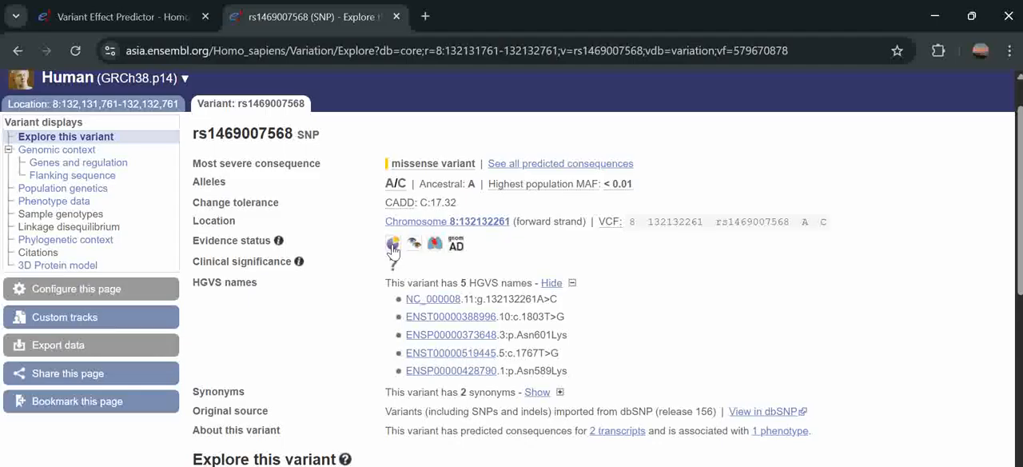
{"action": "scroll", "coordinate": [306, 318], "scroll_direction": "up", "scroll_amount": 1}
- Return to the Variant Effect Predictor form and include the Protein and HGVS identifiers in the additional configurations
{"action": "left_click", "coordinate": [104, 6]}
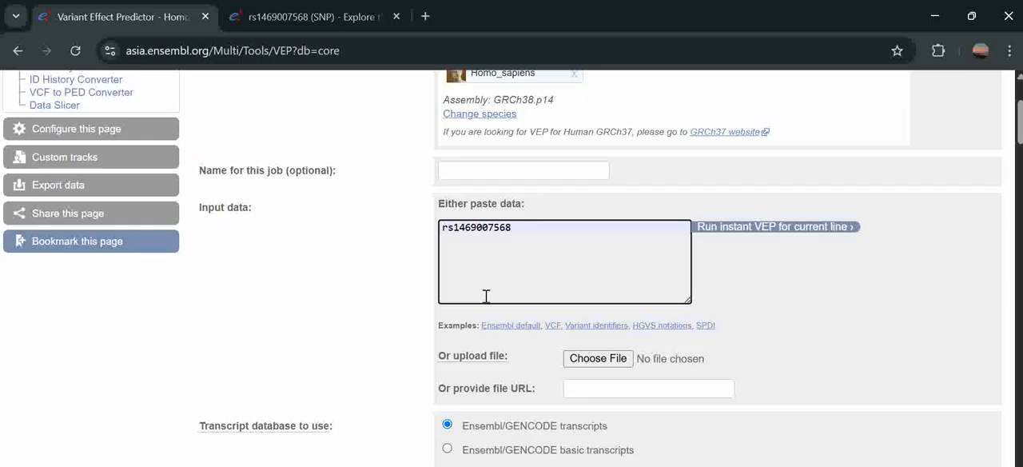
{"action": "scroll", "coordinate": [486, 295], "scroll_direction": "down", "scroll_amount": 1}
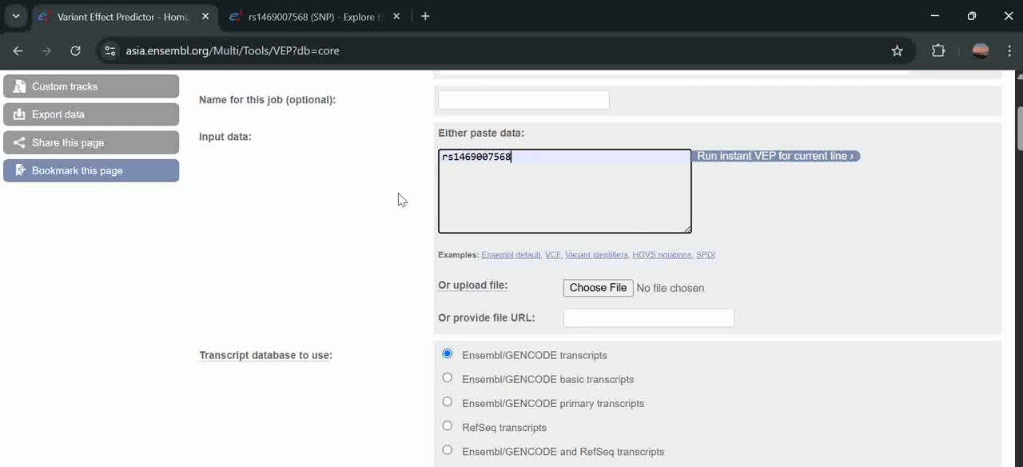
{"action": "scroll", "coordinate": [401, 200], "scroll_direction": "down", "scroll_amount": 5}
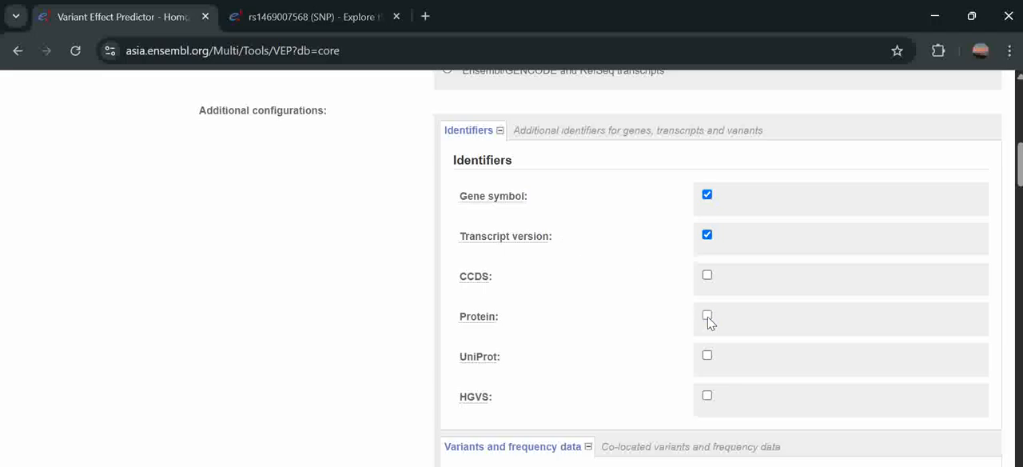
{"action": "scroll", "coordinate": [707, 319], "scroll_direction": "down", "scroll_amount": 1}
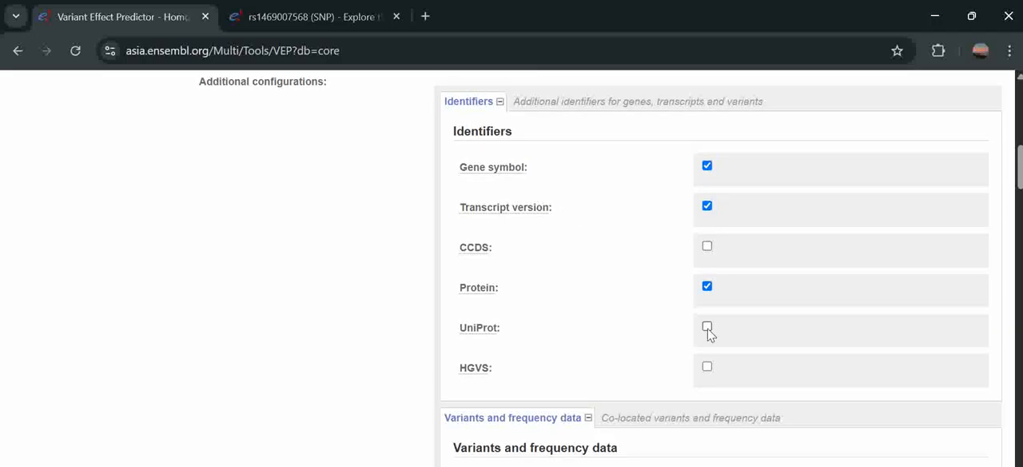
{"action": "left_click", "coordinate": [708, 368]}
{"action": "mouse_move", "coordinate": [480, 376]}
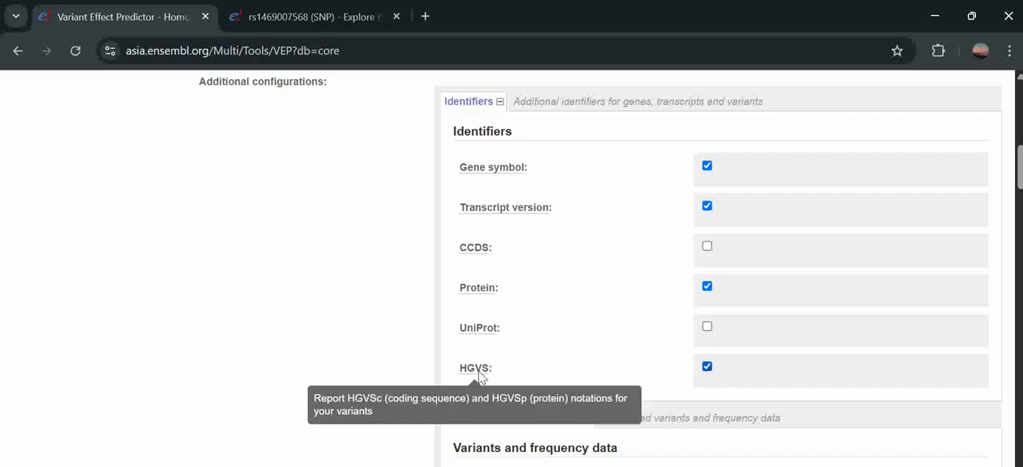
- Enable mutfunc in the protein annotation options
{"action": "scroll", "coordinate": [480, 376], "scroll_direction": "down", "scroll_amount": 5}
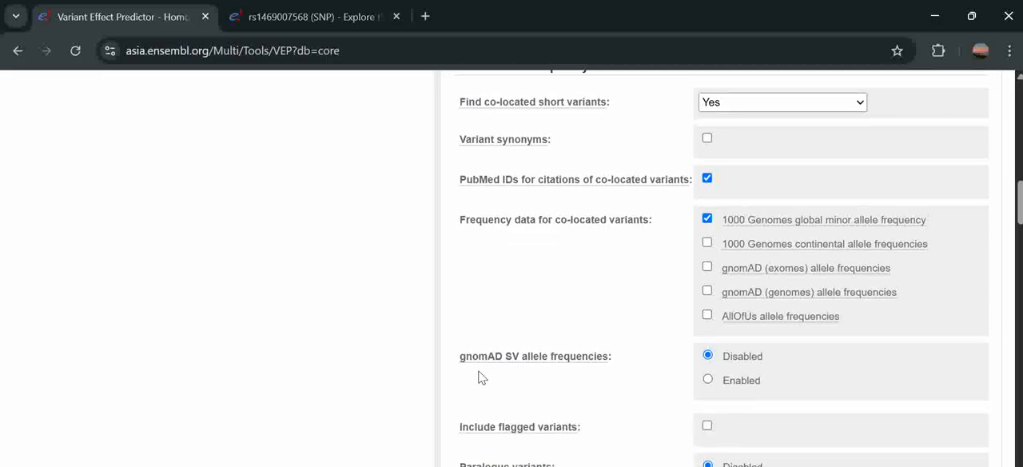
{"action": "scroll", "coordinate": [479, 376], "scroll_direction": "down", "scroll_amount": 2}
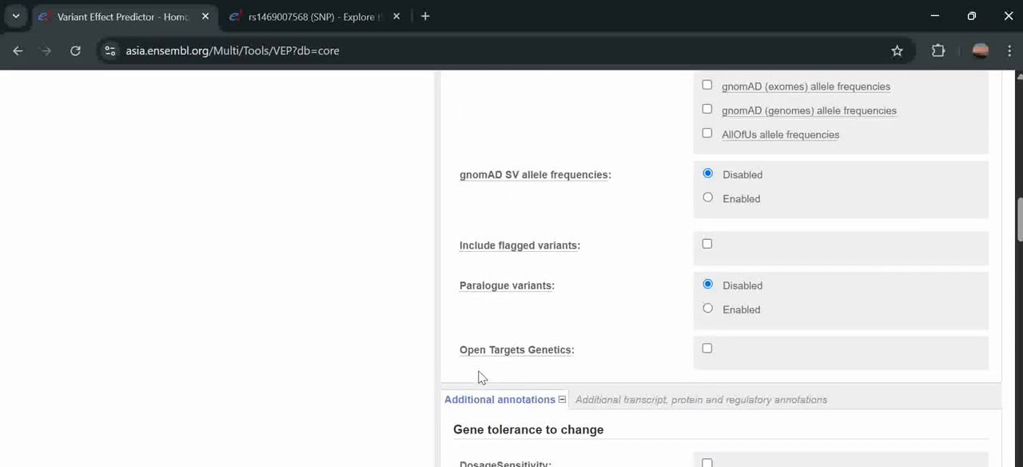
{"action": "scroll", "coordinate": [482, 375], "scroll_direction": "down", "scroll_amount": 4}
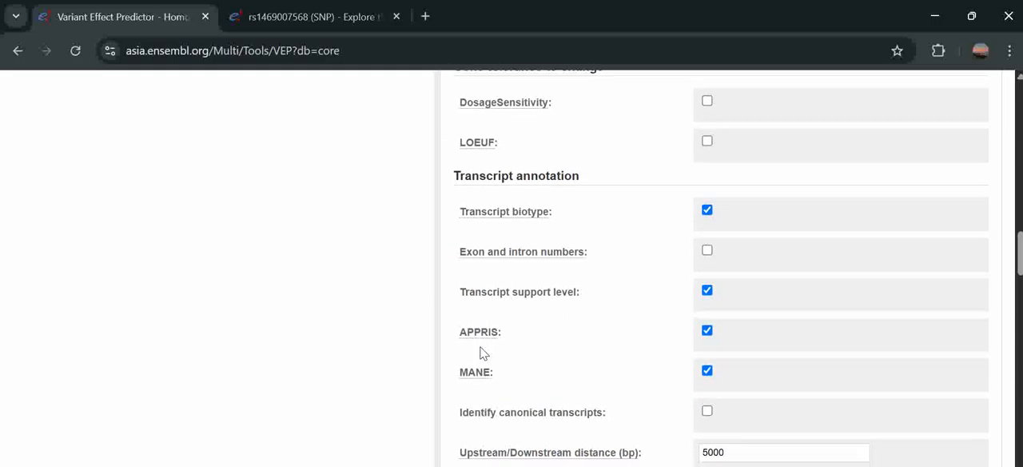
{"action": "scroll", "coordinate": [483, 352], "scroll_direction": "down", "scroll_amount": 1}
{"action": "scroll", "coordinate": [482, 353], "scroll_direction": "down", "scroll_amount": 1}
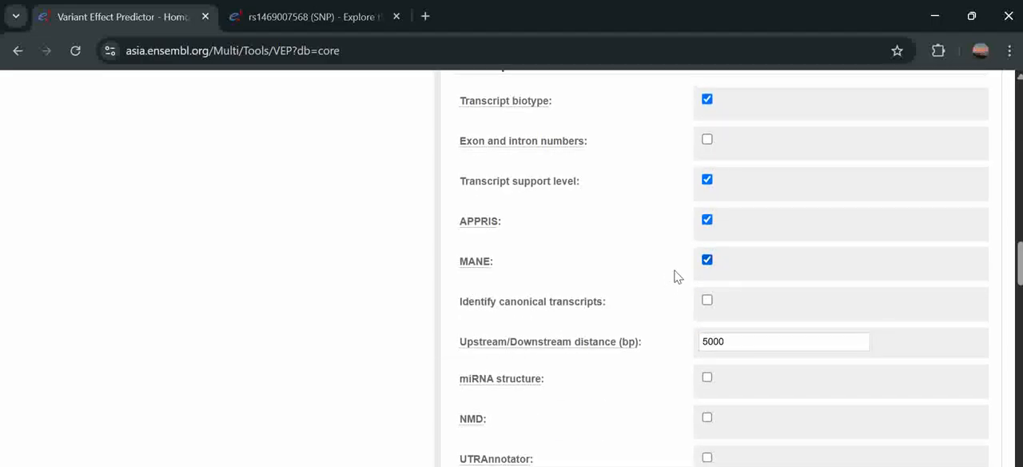
{"action": "scroll", "coordinate": [540, 290], "scroll_direction": "down", "scroll_amount": 4}
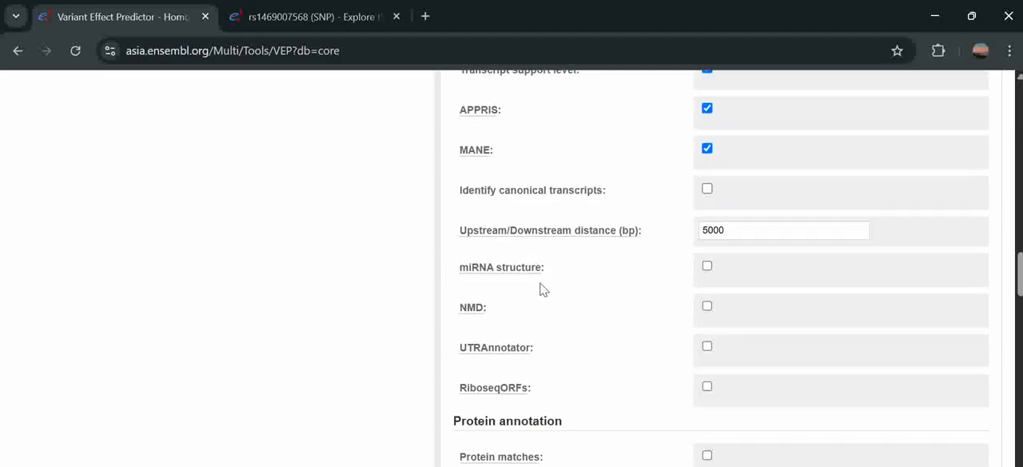
{"action": "scroll", "coordinate": [539, 289], "scroll_direction": "down", "scroll_amount": 1}
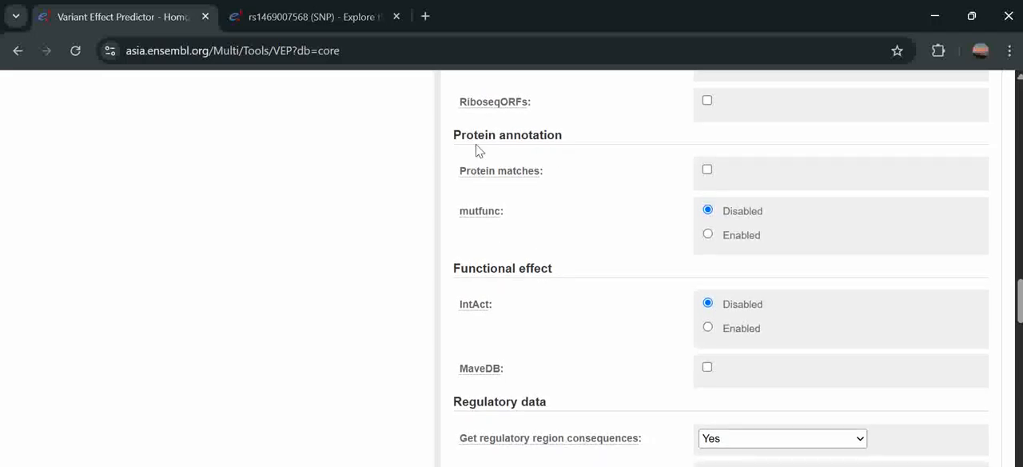
{"action": "left_click", "coordinate": [708, 235]}
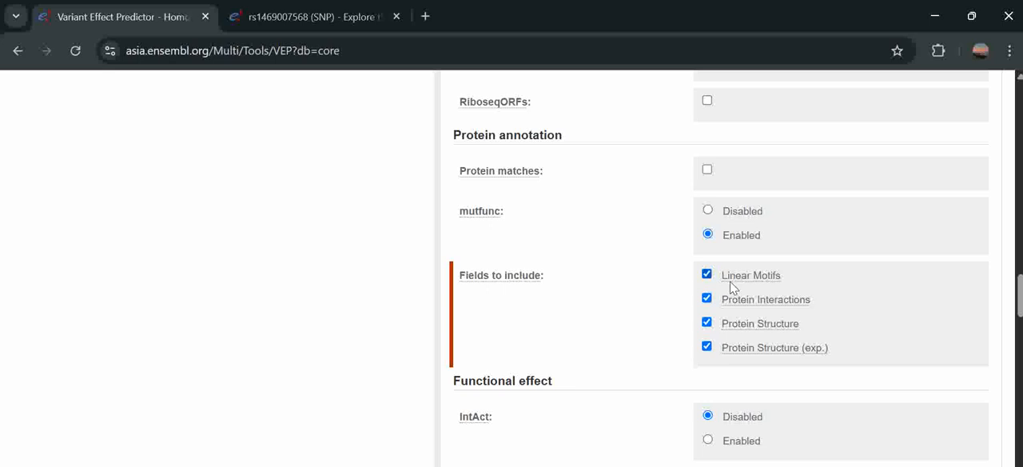
- Enable Clinical Significance (SV) in the phenotype data options with the minimum percentage overlap set to exact match
{"action": "scroll", "coordinate": [406, 354], "scroll_direction": "down", "scroll_amount": 1}
{"action": "scroll", "coordinate": [405, 354], "scroll_direction": "down", "scroll_amount": 1}
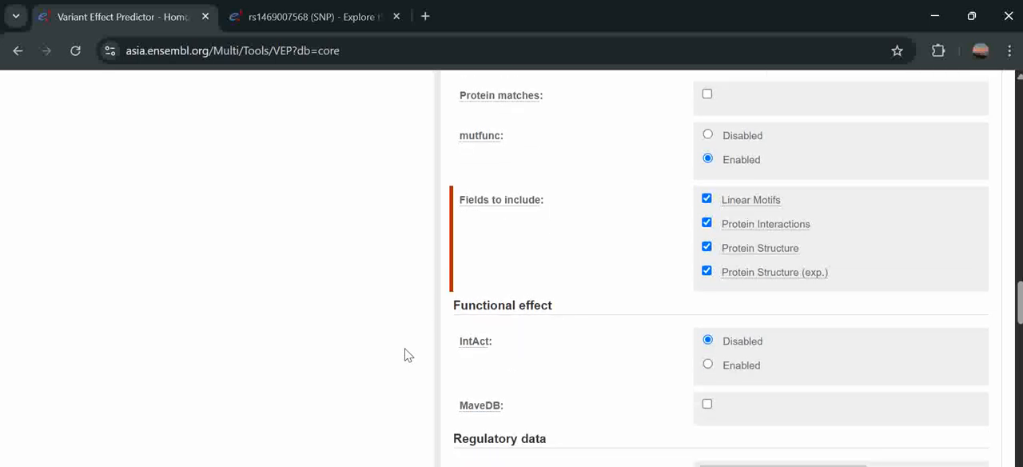
{"action": "scroll", "coordinate": [405, 354], "scroll_direction": "down", "scroll_amount": 1}
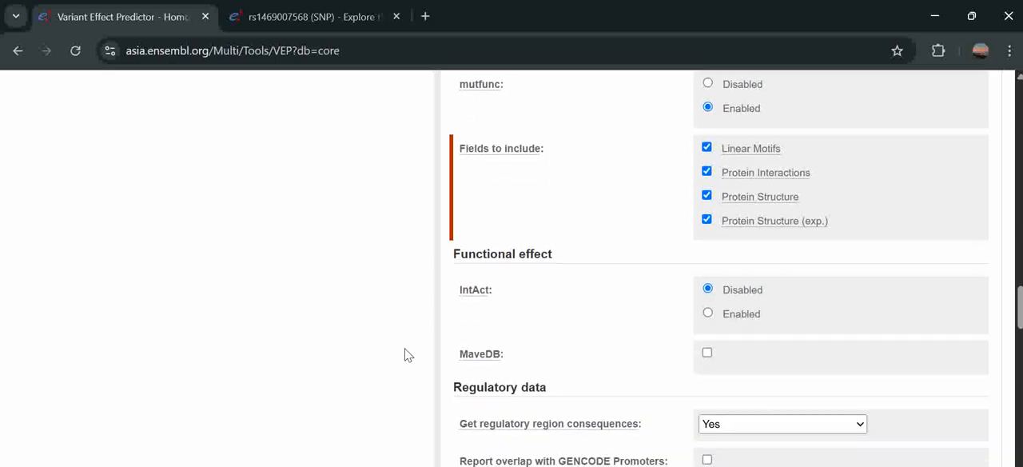
{"action": "scroll", "coordinate": [402, 308], "scroll_direction": "down", "scroll_amount": 5}
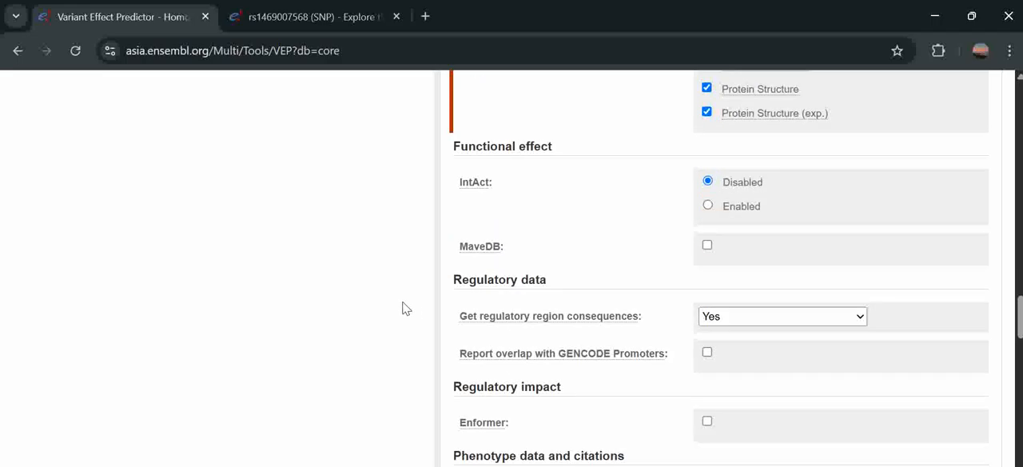
{"action": "scroll", "coordinate": [403, 308], "scroll_direction": "down", "scroll_amount": 3}
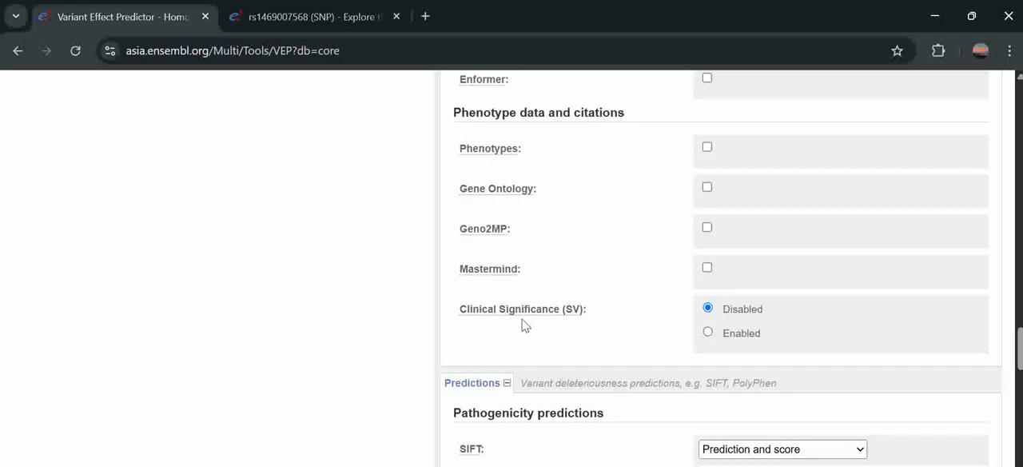
{"action": "left_click", "coordinate": [719, 333]}
{"action": "scroll", "coordinate": [572, 371], "scroll_direction": "down", "scroll_amount": 1}
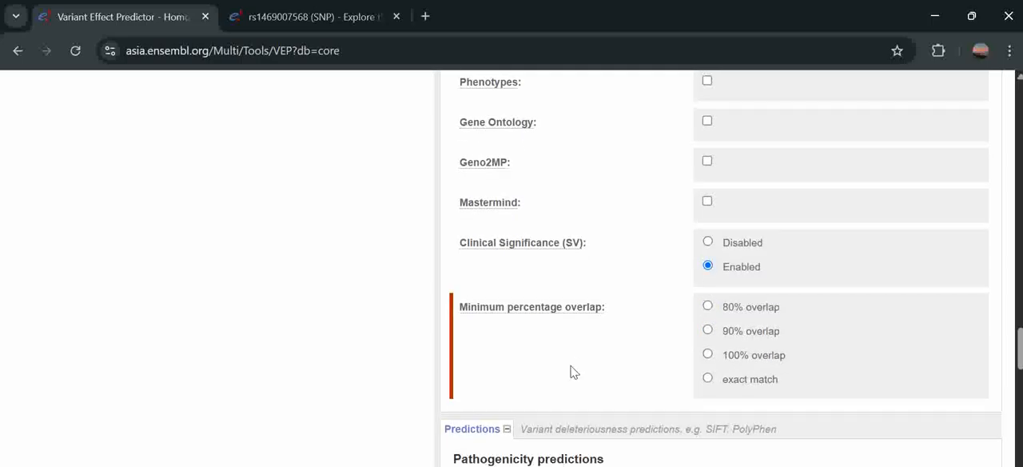
{"action": "left_click", "coordinate": [707, 378]}
- Choose Prediction and score for both SIFT and PolyPhen in the pathogenicity predictions
{"action": "scroll", "coordinate": [442, 349], "scroll_direction": "down", "scroll_amount": 4}
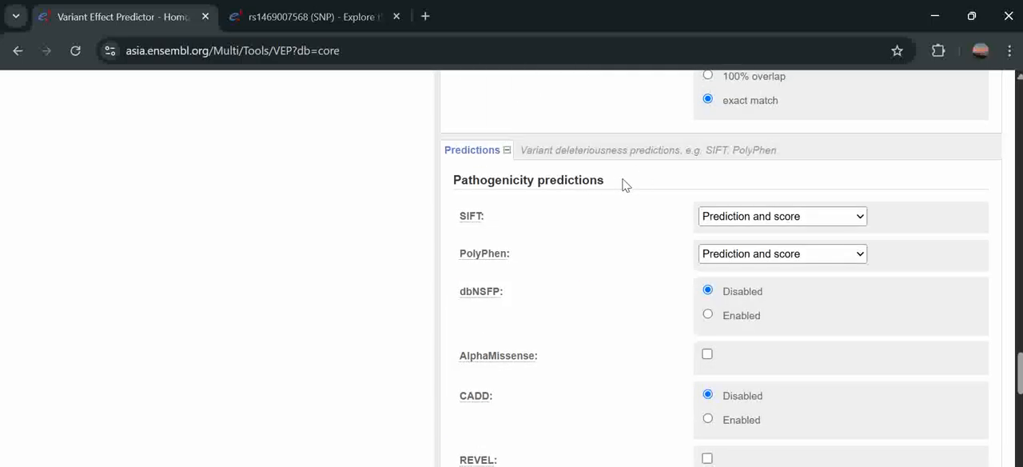
{"action": "left_click_drag", "start_coordinate": [625, 185], "coordinate": [444, 184]}
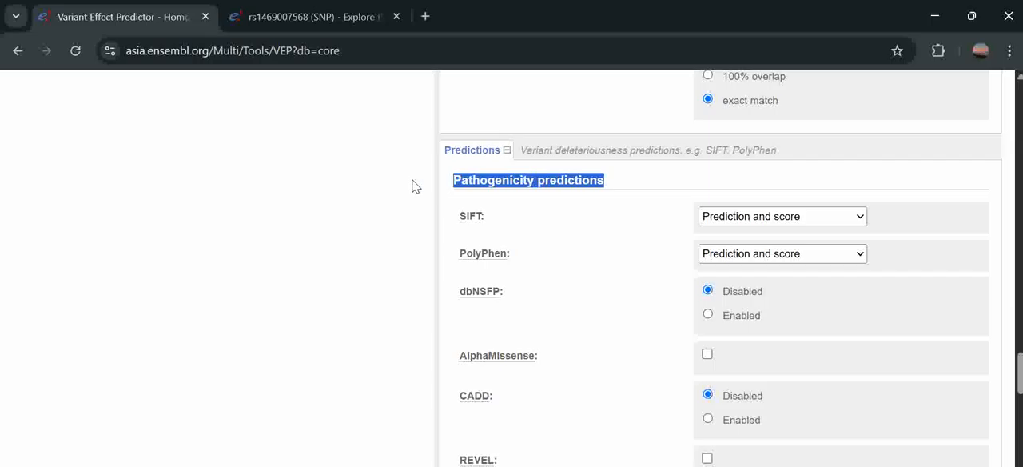
{"action": "left_click", "coordinate": [412, 186]}
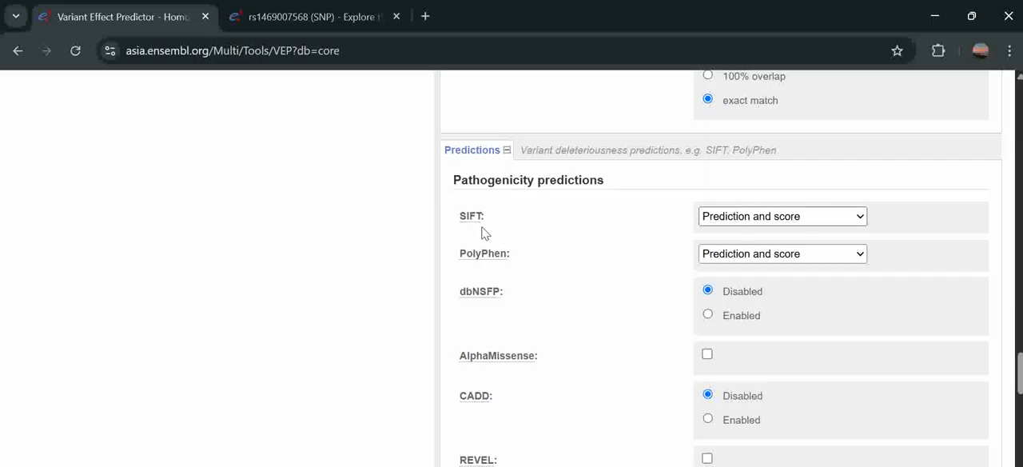
{"action": "mouse_move", "coordinate": [476, 224]}
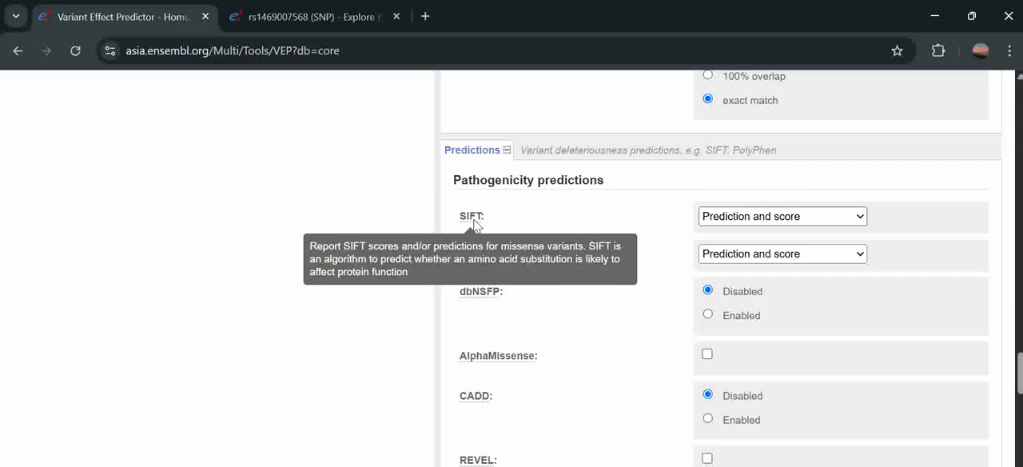
{"action": "left_click", "coordinate": [729, 220]}
{"action": "left_click", "coordinate": [731, 222]}
{"action": "left_click", "coordinate": [731, 221]}
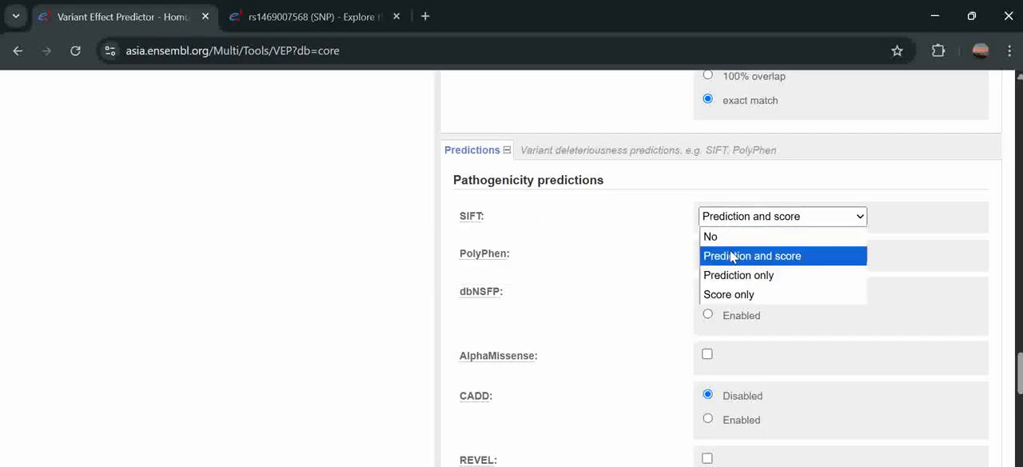
{"action": "left_click", "coordinate": [756, 256]}
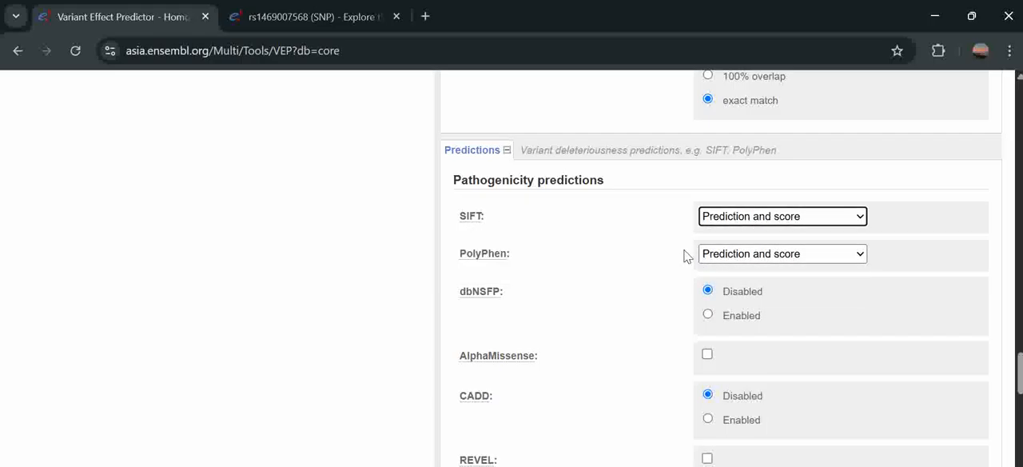
{"action": "left_click", "coordinate": [724, 253]}
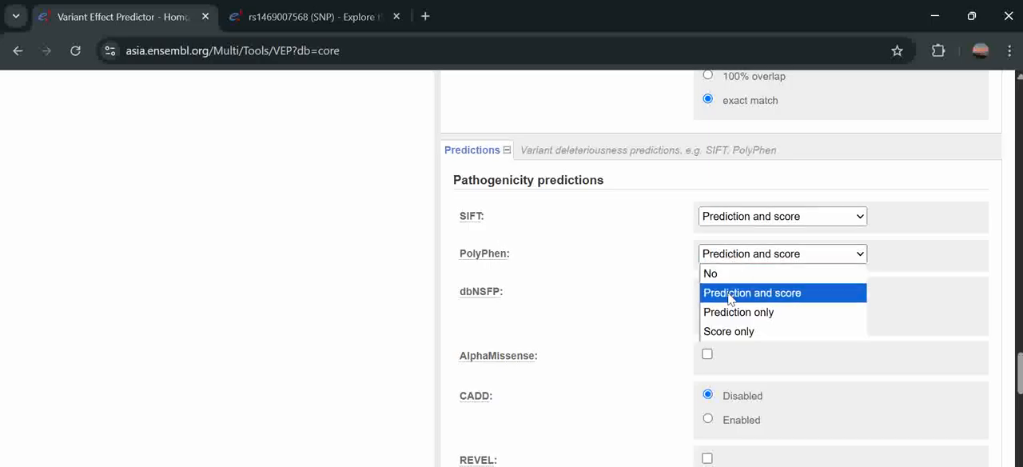
{"action": "left_click", "coordinate": [728, 294]}
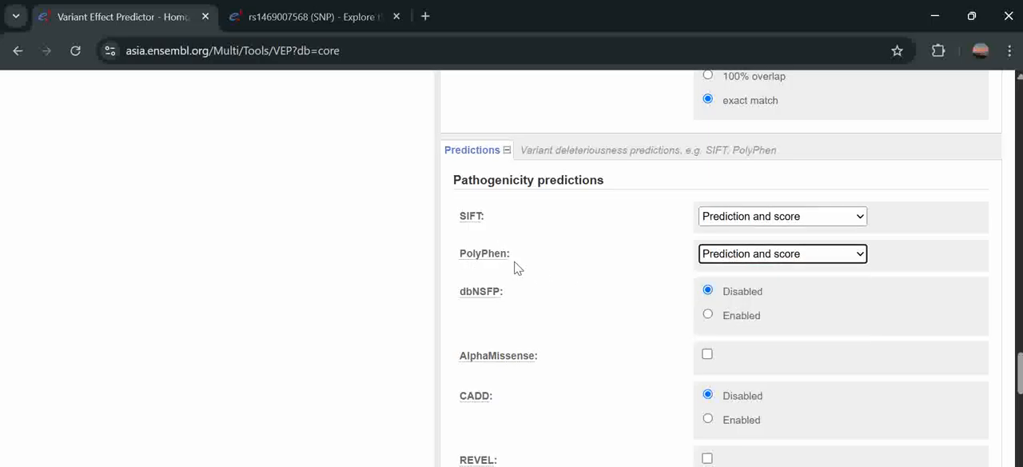
- Enable dbNSFP with the aapos field included, and turn on AlphaMissense predictions
{"action": "scroll", "coordinate": [515, 267], "scroll_direction": "down", "scroll_amount": 1}
{"action": "left_click", "coordinate": [708, 261]}
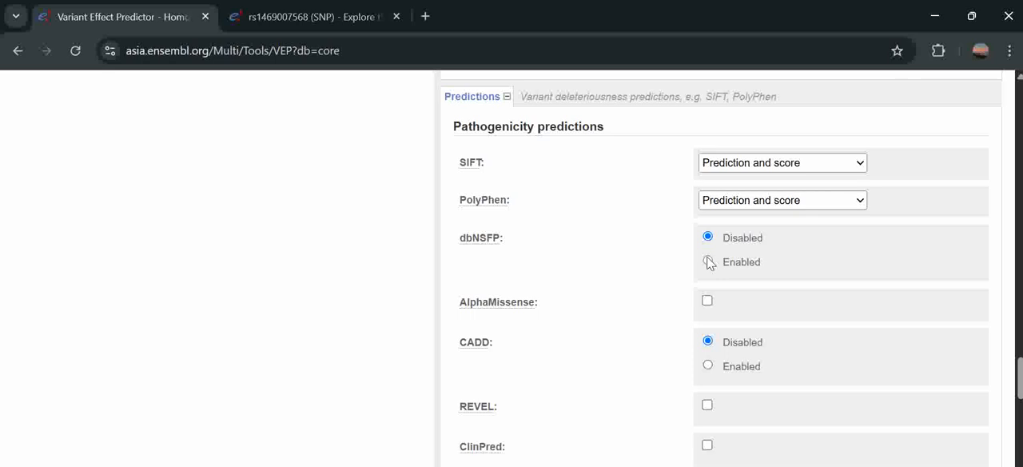
{"action": "left_click", "coordinate": [717, 300]}
{"action": "scroll", "coordinate": [630, 343], "scroll_direction": "down", "scroll_amount": 2}
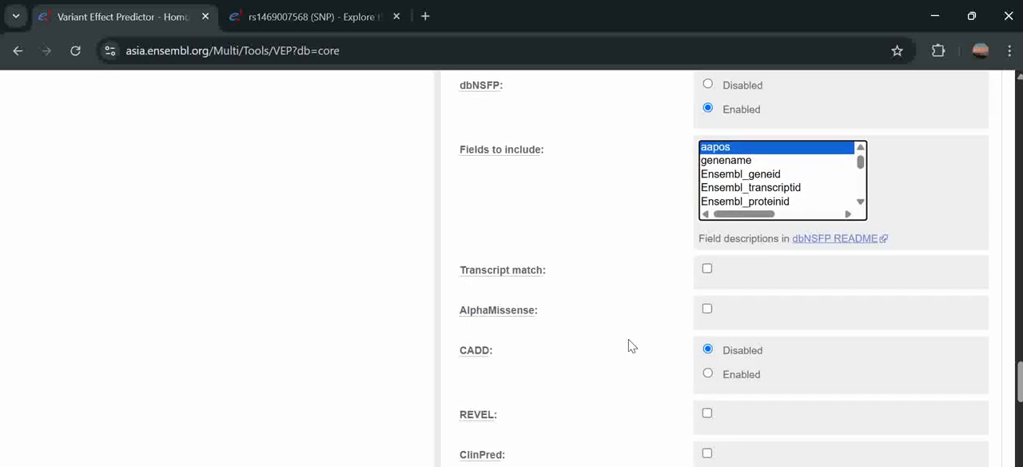
{"action": "left_click", "coordinate": [708, 312]}
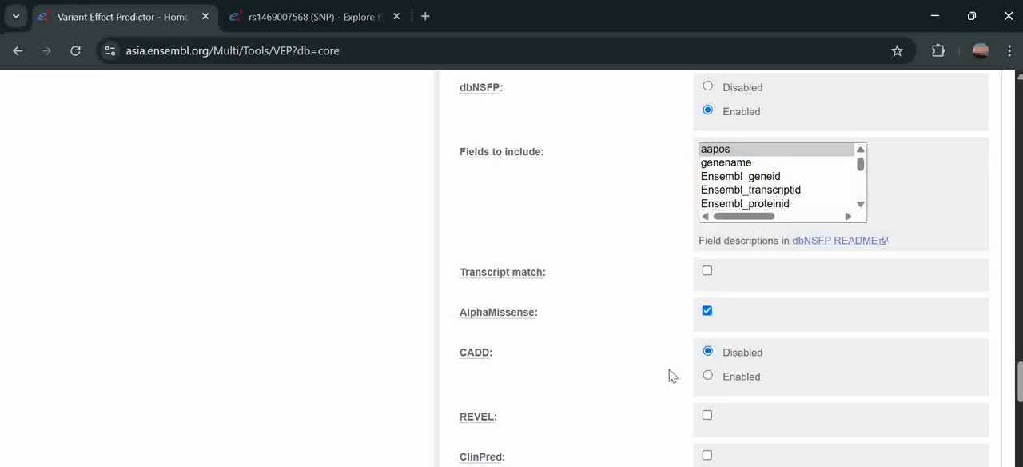
- Enable the CADD and REVEL pathogenicity predictions
{"action": "left_click", "coordinate": [709, 378]}
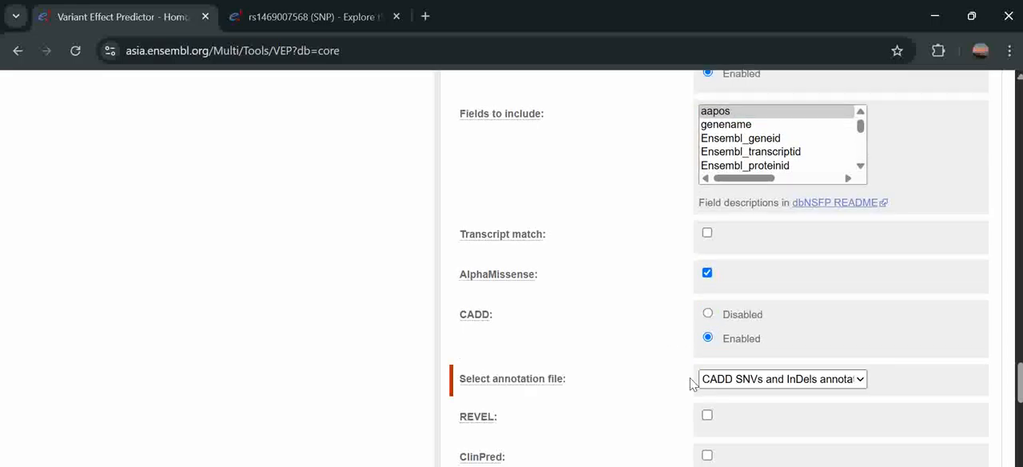
{"action": "scroll", "coordinate": [709, 325], "scroll_direction": "down", "scroll_amount": 2}
{"action": "left_click", "coordinate": [707, 310]}
{"action": "scroll", "coordinate": [676, 372], "scroll_direction": "down", "scroll_amount": 4}
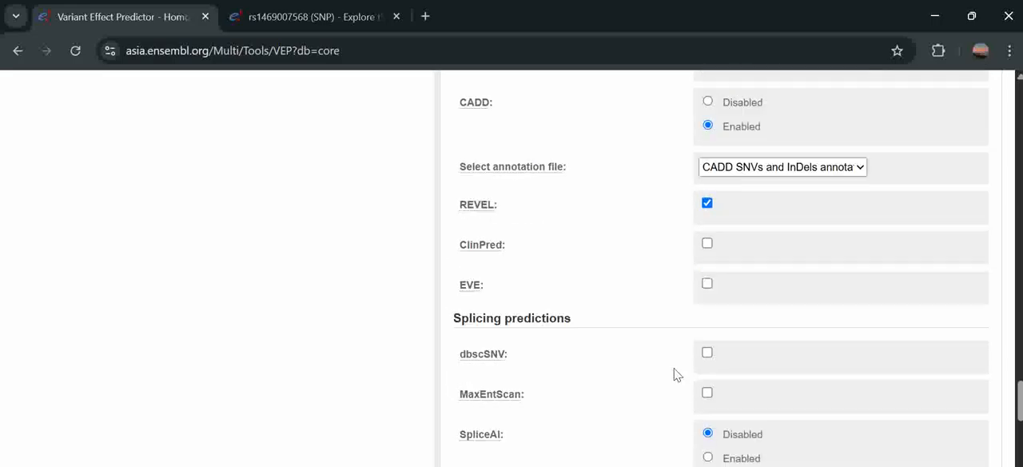
{"action": "scroll", "coordinate": [677, 372], "scroll_direction": "up", "scroll_amount": 4}
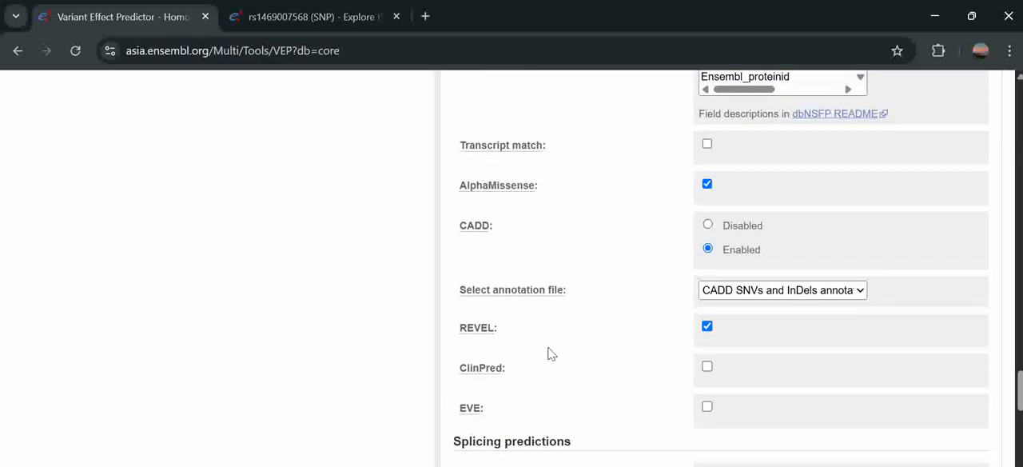
{"action": "scroll", "coordinate": [549, 381], "scroll_direction": "up", "scroll_amount": 7}
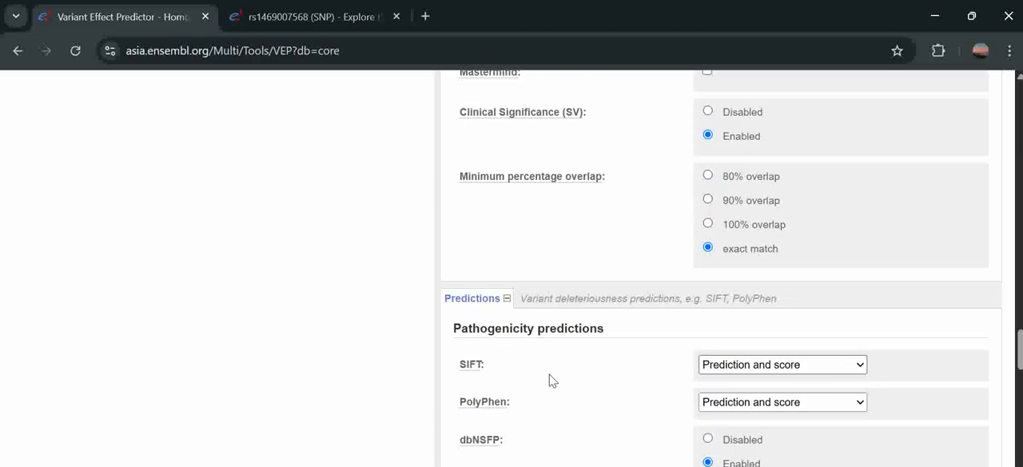
- Review the selected pathogenicity prediction options from SIFT and PolyPhen through CADD and REVEL
{"action": "scroll", "coordinate": [549, 380], "scroll_direction": "down", "scroll_amount": 1}
{"action": "scroll", "coordinate": [549, 381], "scroll_direction": "down", "scroll_amount": 2}
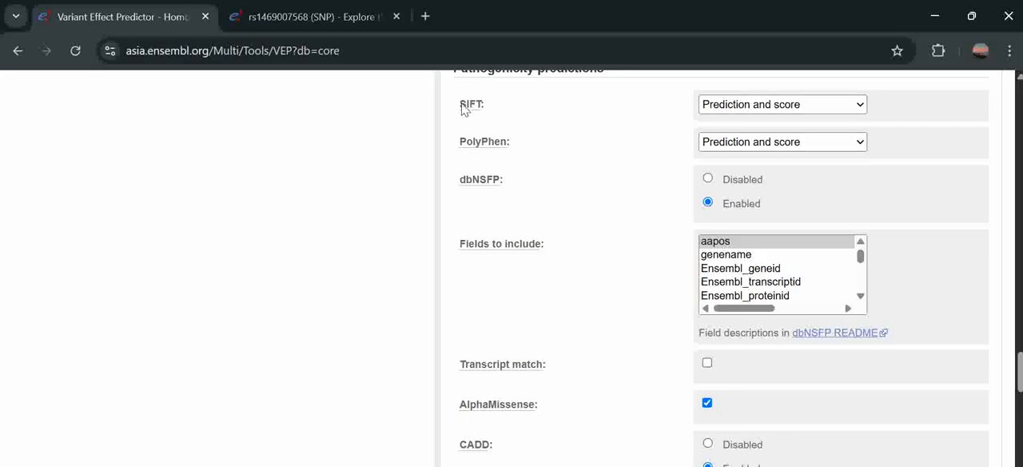
{"action": "left_click_drag", "start_coordinate": [489, 110], "coordinate": [462, 109]}
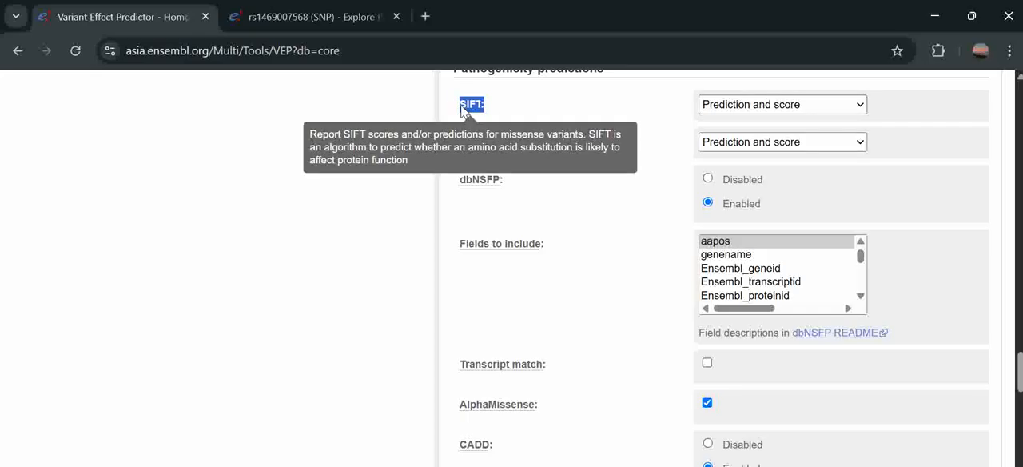
{"action": "left_click", "coordinate": [377, 191]}
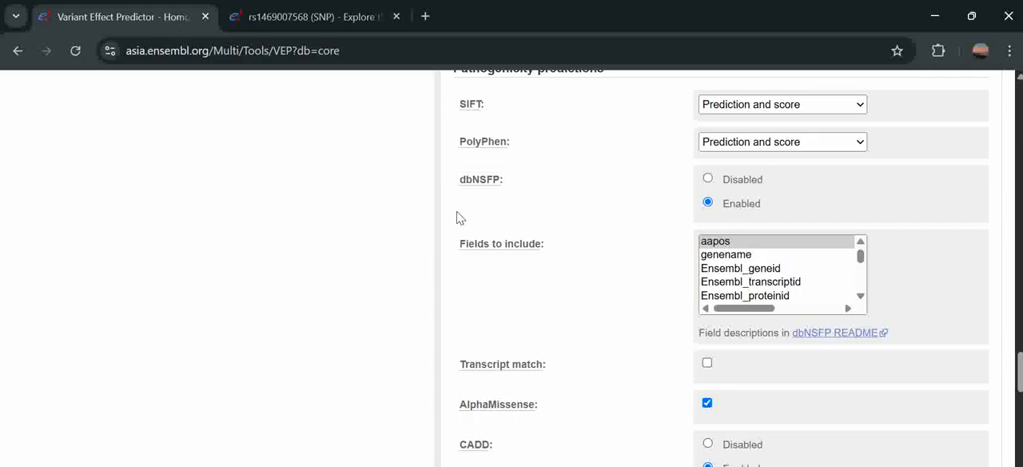
{"action": "scroll", "coordinate": [457, 217], "scroll_direction": "up", "scroll_amount": 1}
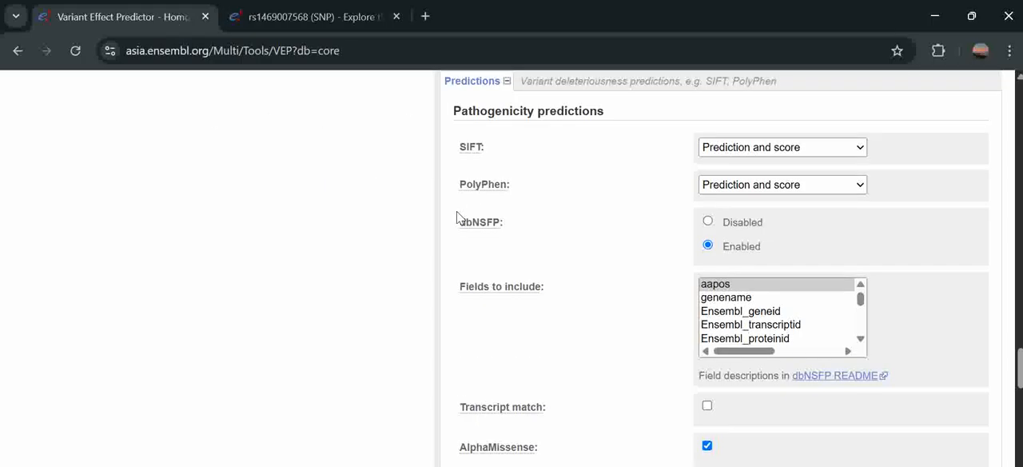
{"action": "scroll", "coordinate": [458, 224], "scroll_direction": "down", "scroll_amount": 10}
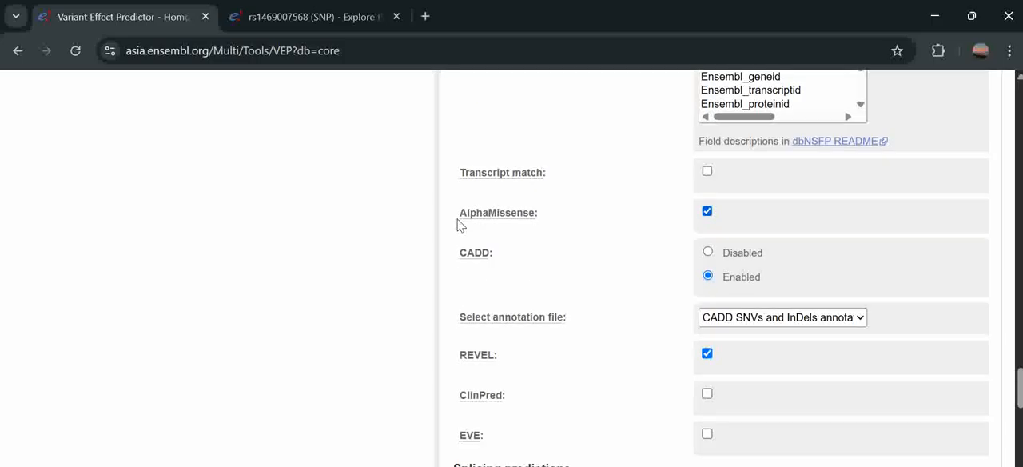
{"action": "scroll", "coordinate": [457, 225], "scroll_direction": "up", "scroll_amount": 1}
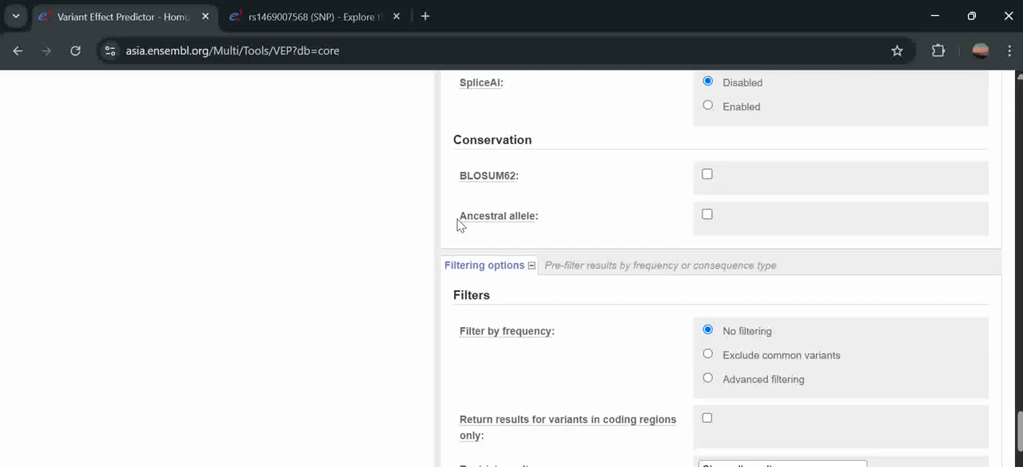
- Enable BLOSUM62 under Conservation and run the VEP job with the filtering and advanced options left at their defaults
{"action": "left_click", "coordinate": [707, 174]}
{"action": "scroll", "coordinate": [464, 222], "scroll_direction": "down", "scroll_amount": 3}
{"action": "scroll", "coordinate": [429, 257], "scroll_direction": "down", "scroll_amount": 4}
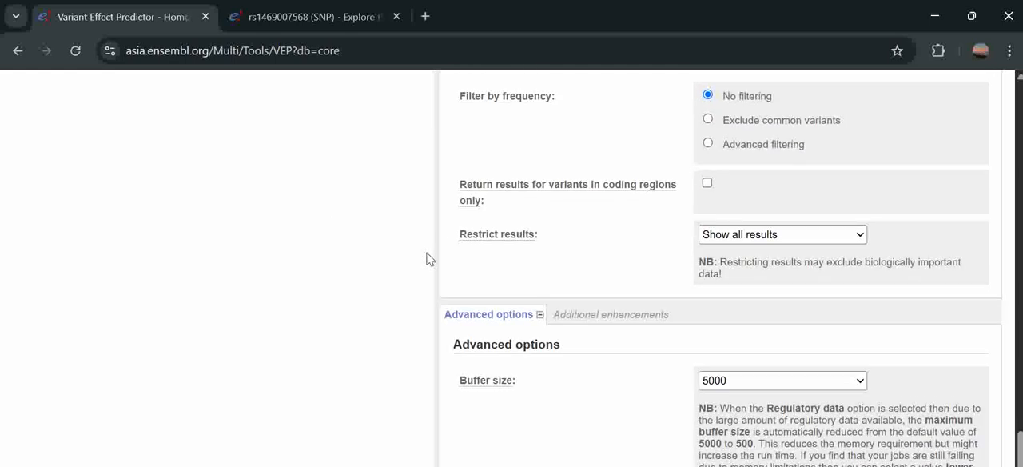
{"action": "scroll", "coordinate": [429, 257], "scroll_direction": "down", "scroll_amount": 3}
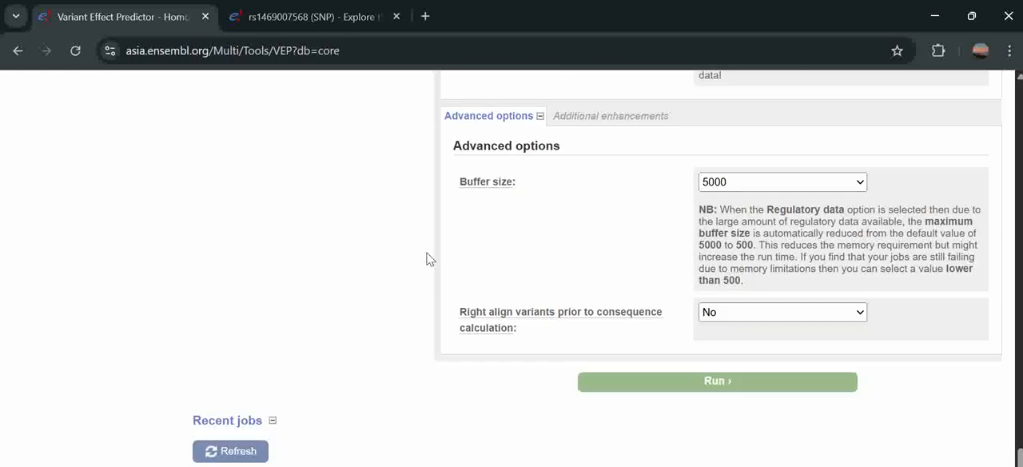
{"action": "left_click", "coordinate": [631, 323]}
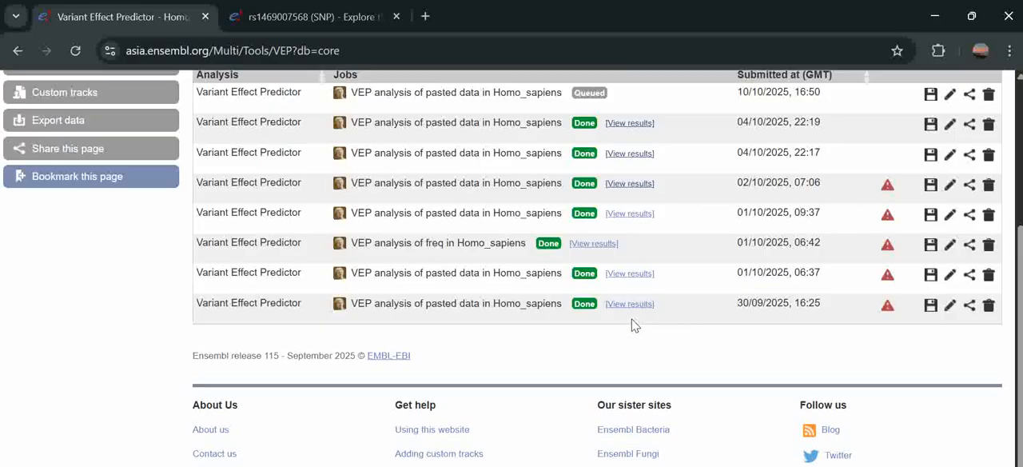
- Open the results of the newly submitted VEP job from the recent jobs list once it finishes
{"action": "scroll", "coordinate": [507, 297], "scroll_direction": "up", "scroll_amount": 5}
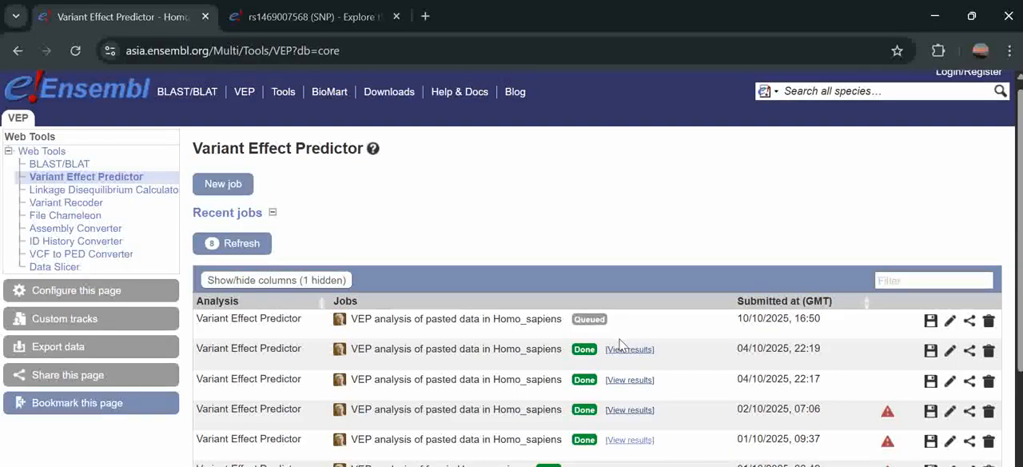
{"action": "scroll", "coordinate": [537, 258], "scroll_direction": "down", "scroll_amount": 3}
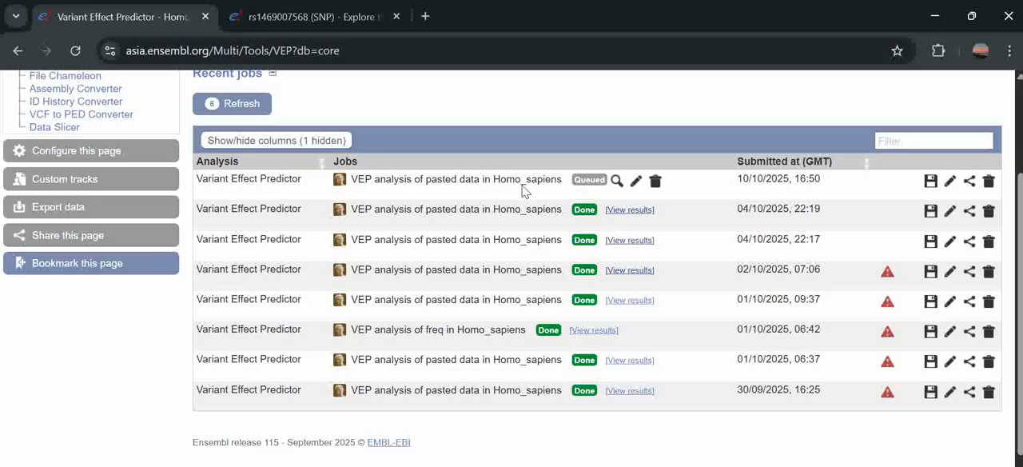
{"action": "mouse_move", "coordinate": [590, 184]}
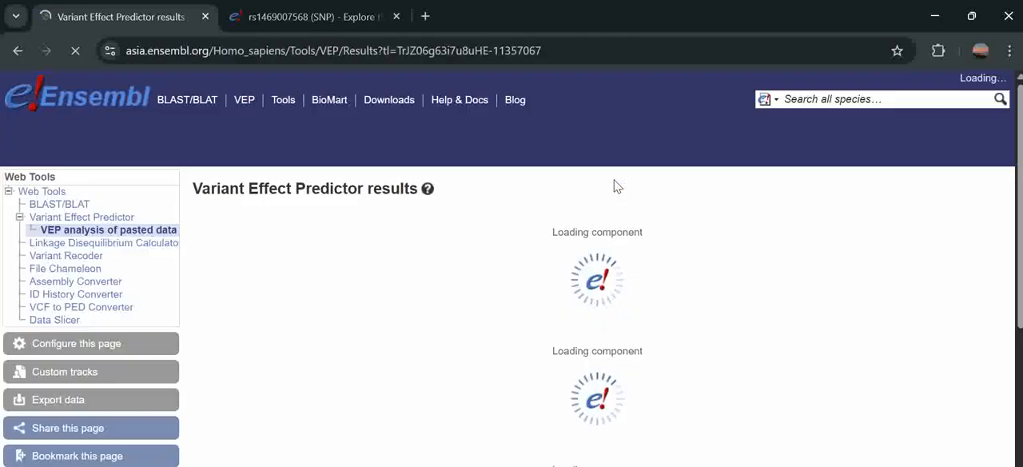
- Examine the summary statistics, the consequence charts and the results preview table through to its last columns
{"action": "scroll", "coordinate": [389, 252], "scroll_direction": "down", "scroll_amount": 2}
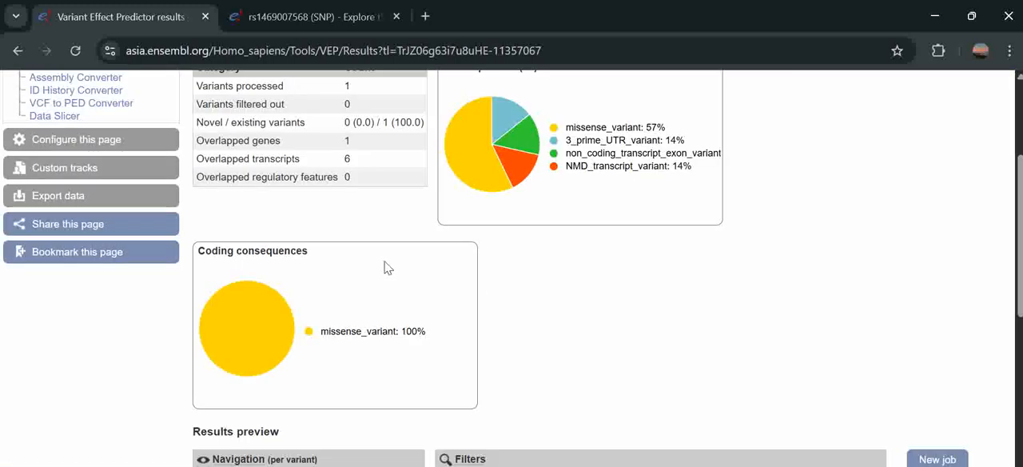
{"action": "scroll", "coordinate": [387, 267], "scroll_direction": "down", "scroll_amount": 2}
{"action": "scroll", "coordinate": [386, 268], "scroll_direction": "up", "scroll_amount": 3}
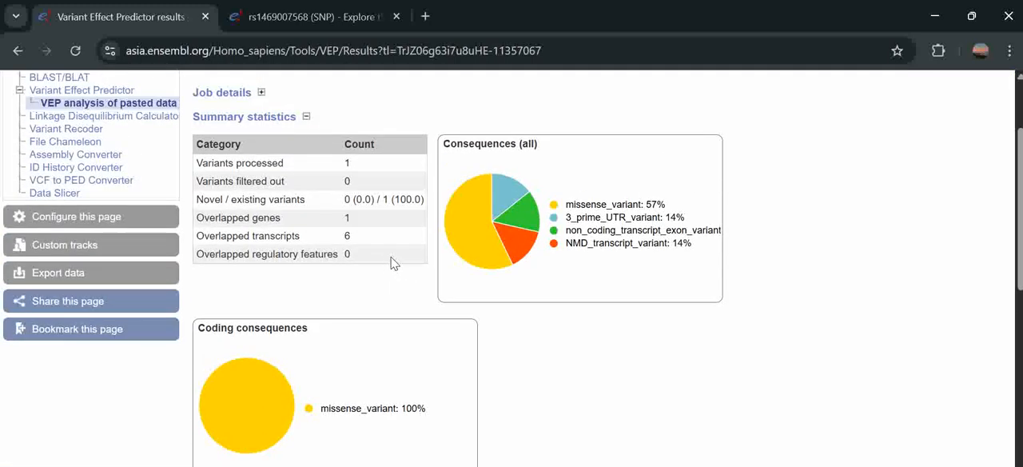
{"action": "scroll", "coordinate": [358, 367], "scroll_direction": "up", "scroll_amount": 1}
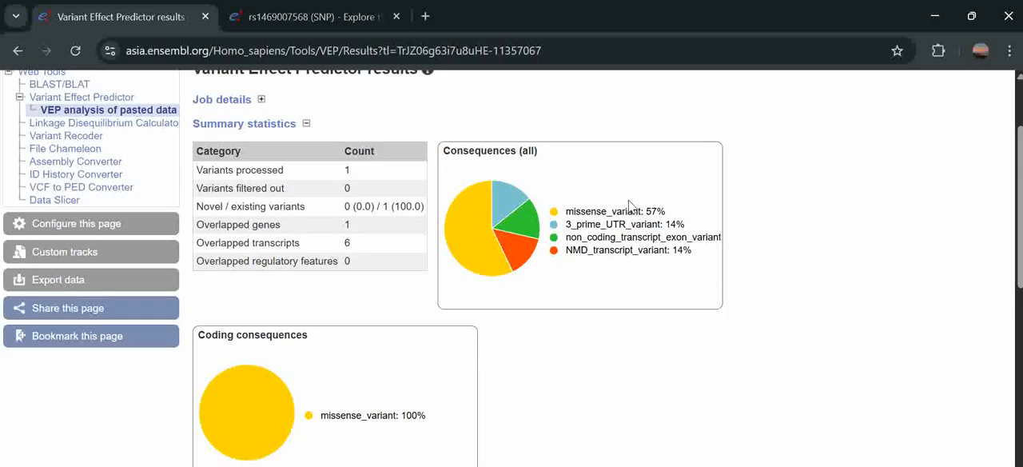
{"action": "left_click_drag", "start_coordinate": [563, 216], "coordinate": [659, 212]}
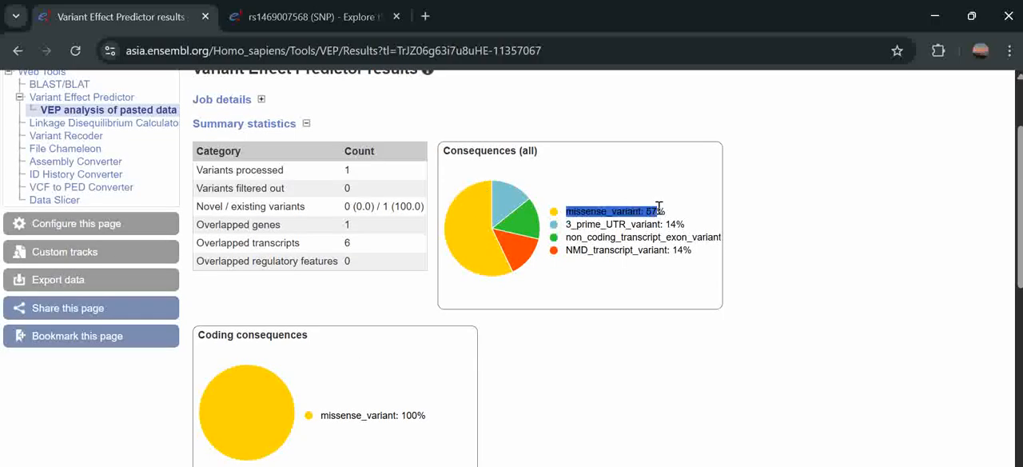
{"action": "left_click", "coordinate": [508, 322]}
{"action": "scroll", "coordinate": [511, 328], "scroll_direction": "down", "scroll_amount": 2}
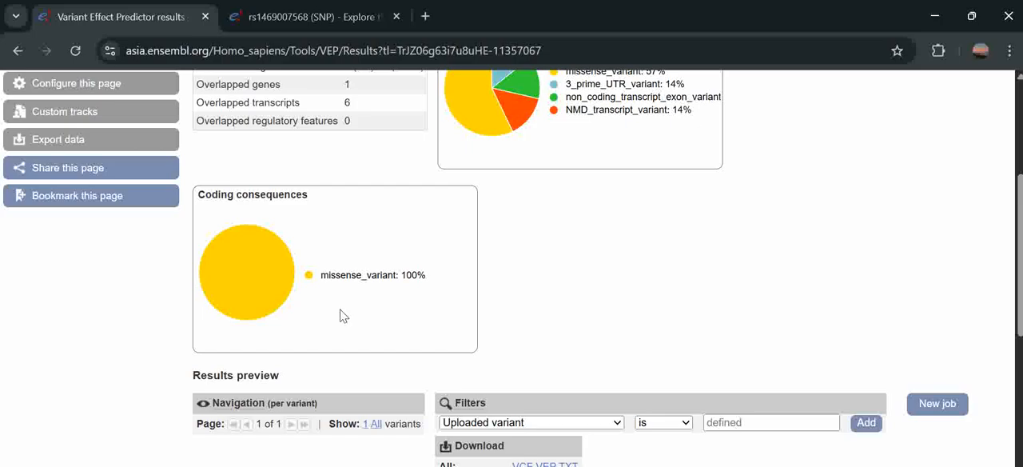
{"action": "scroll", "coordinate": [401, 294], "scroll_direction": "down", "scroll_amount": 6}
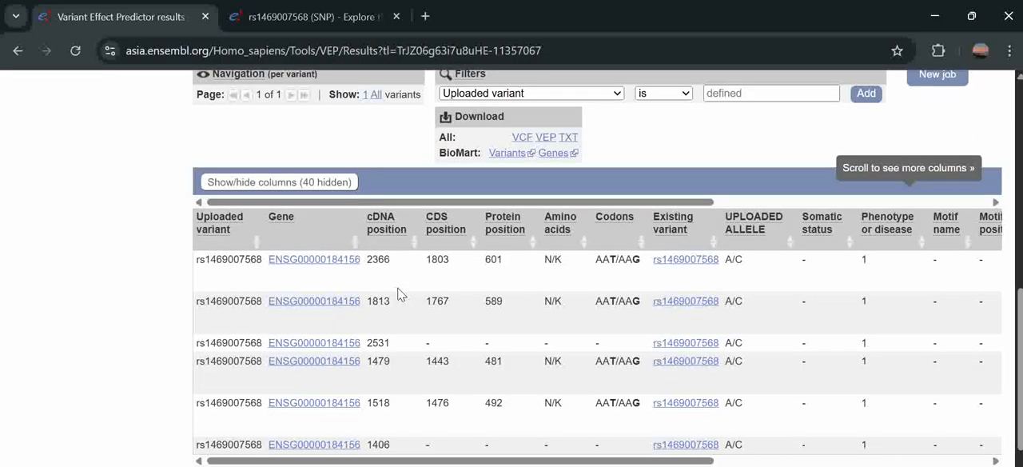
{"action": "scroll", "coordinate": [401, 295], "scroll_direction": "up", "scroll_amount": 1}
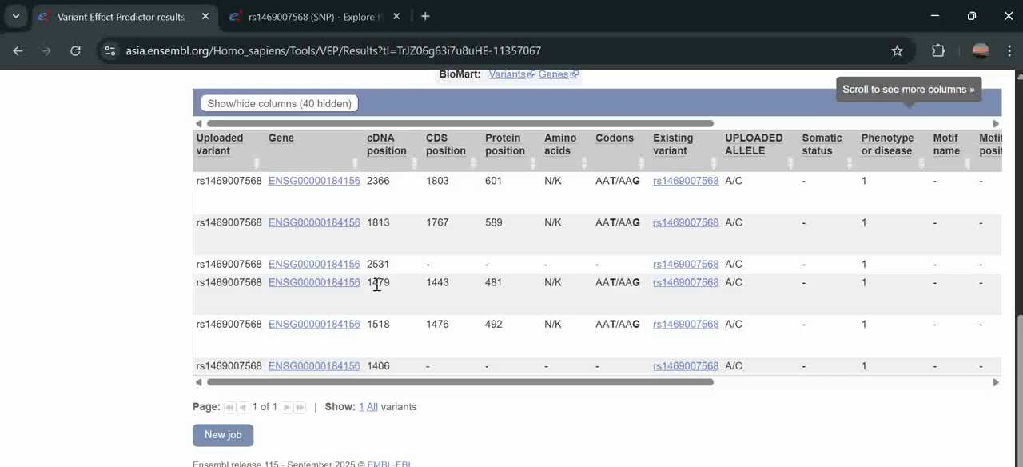
{"action": "left_click_drag", "start_coordinate": [402, 384], "coordinate": [742, 389]}
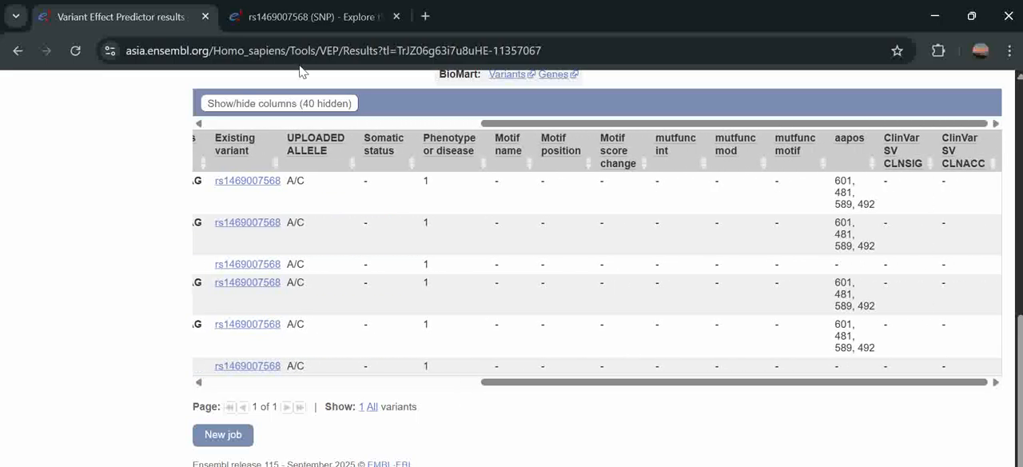
- Show the HGVSc, HGVSp and REF ALLELE columns in the results preview table
{"action": "left_click", "coordinate": [308, 104]}
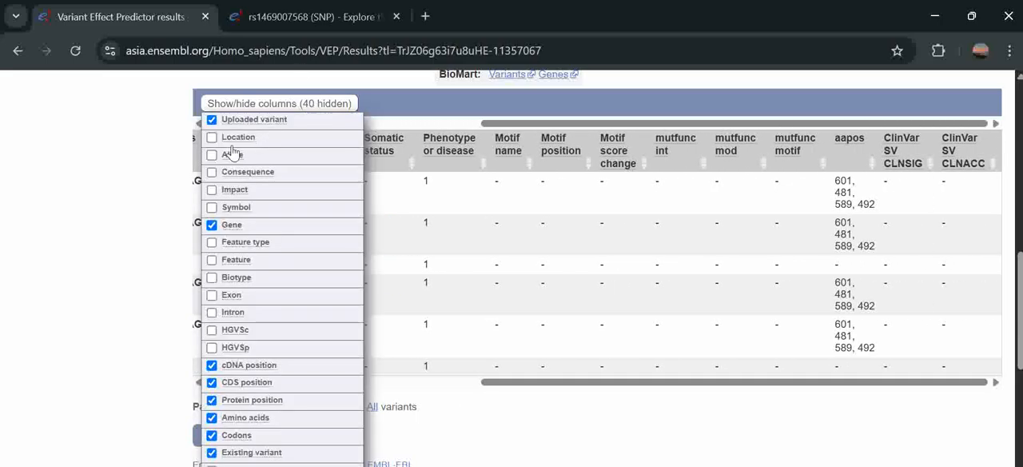
{"action": "scroll", "coordinate": [248, 289], "scroll_direction": "down", "scroll_amount": 1}
{"action": "left_click", "coordinate": [212, 266]}
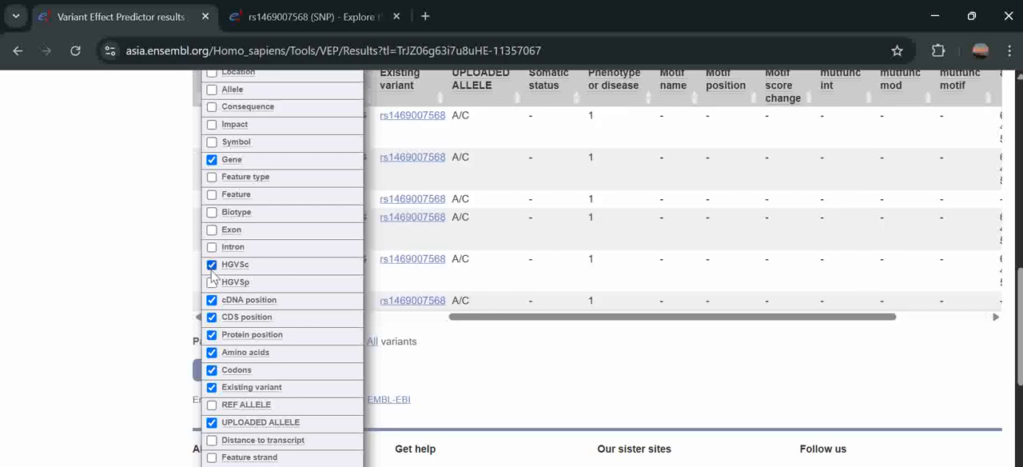
{"action": "left_click", "coordinate": [212, 282]}
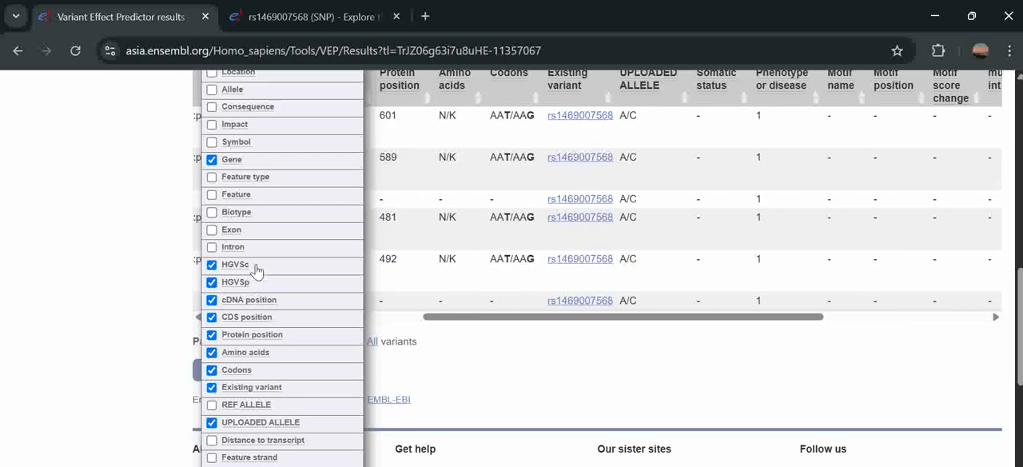
{"action": "scroll", "coordinate": [254, 292], "scroll_direction": "down", "scroll_amount": 2}
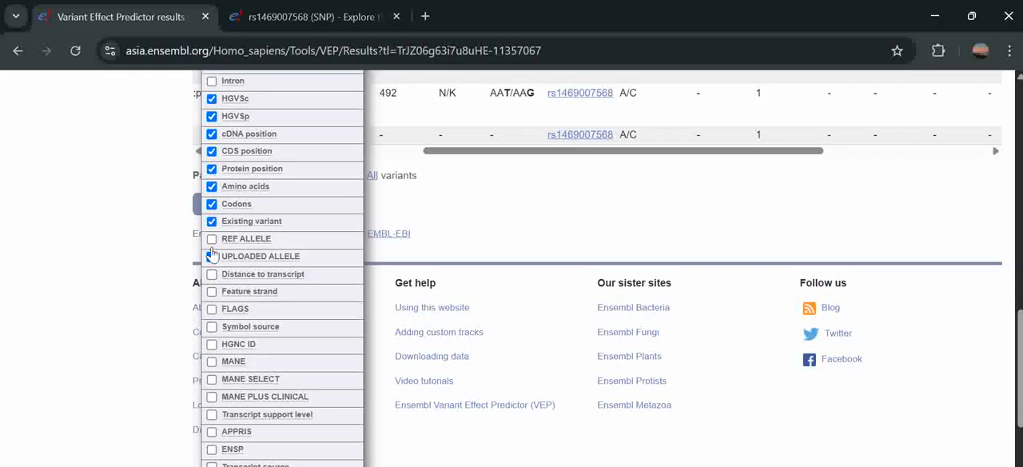
{"action": "left_click", "coordinate": [212, 240]}
- Add the Clinical significance, AF, SIFT and PolyPhen columns to the results table
{"action": "scroll", "coordinate": [225, 330], "scroll_direction": "down", "scroll_amount": 3}
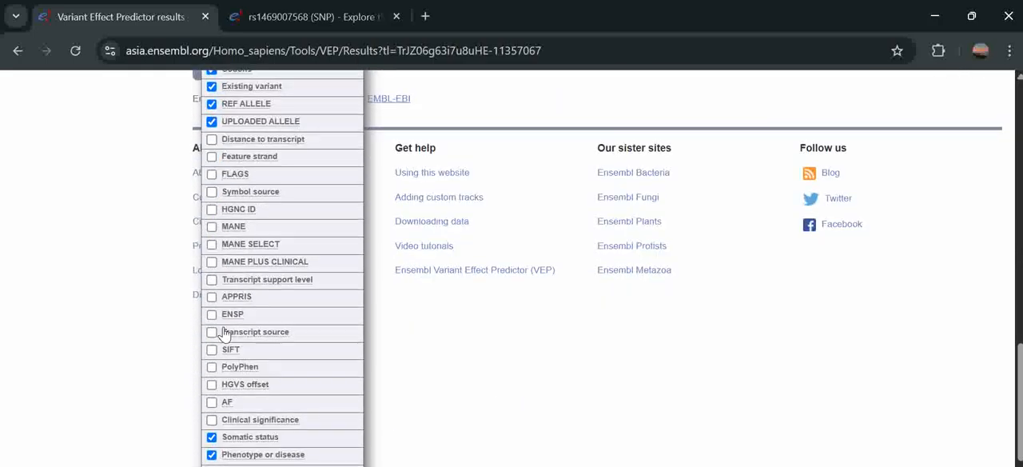
{"action": "left_click", "coordinate": [211, 307]}
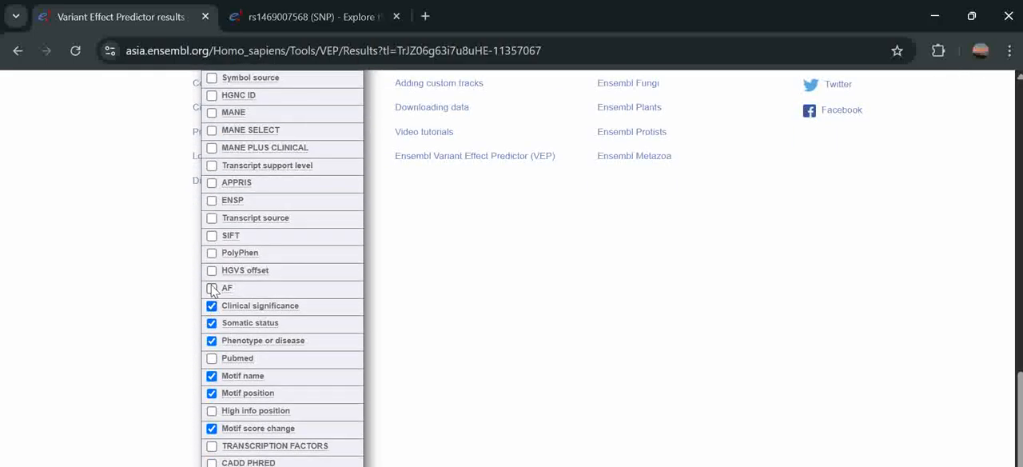
{"action": "left_click", "coordinate": [212, 236]}
{"action": "scroll", "coordinate": [236, 266], "scroll_direction": "down", "scroll_amount": 2}
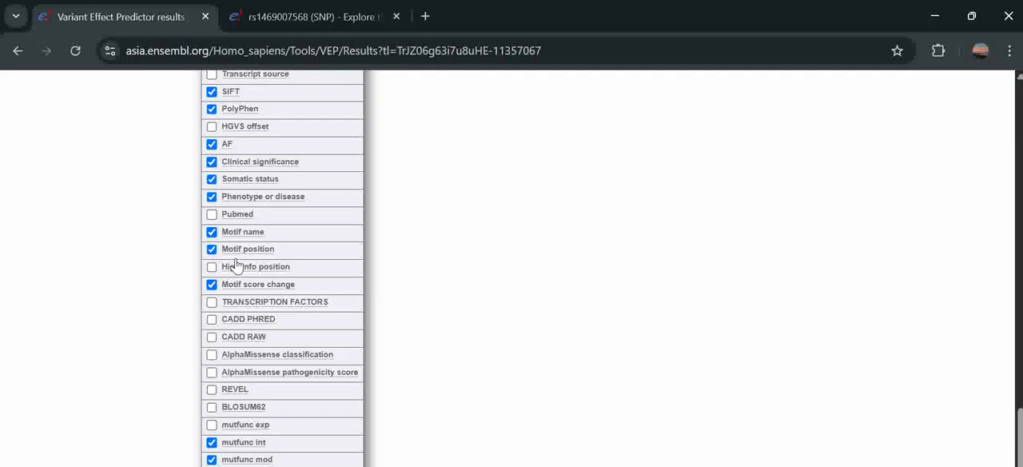
- Add the CADD PHRED, CADD RAW, REVEL and BLOSUM62 columns and close the column list
{"action": "scroll", "coordinate": [235, 266], "scroll_direction": "up", "scroll_amount": 1}
{"action": "left_click", "coordinate": [212, 343]}
{"action": "left_click", "coordinate": [212, 325]}
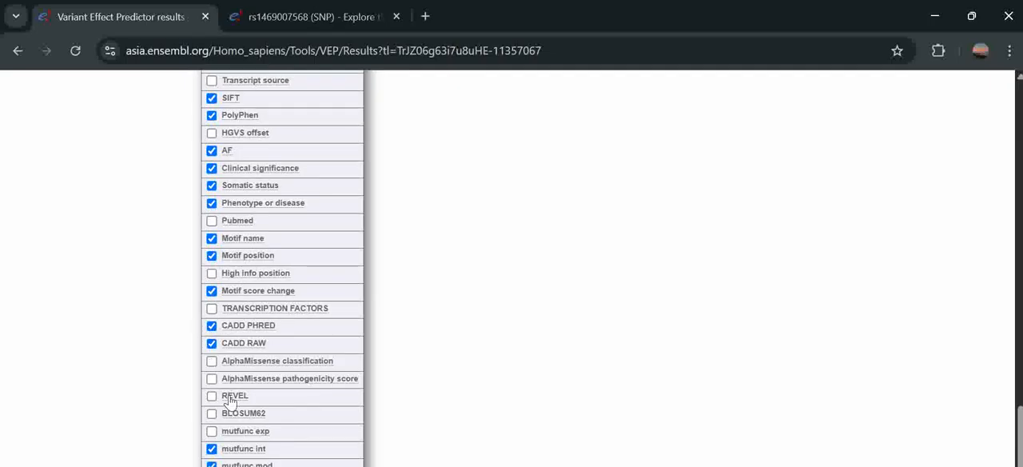
{"action": "left_click", "coordinate": [212, 396]}
{"action": "scroll", "coordinate": [209, 419], "scroll_direction": "down", "scroll_amount": 1}
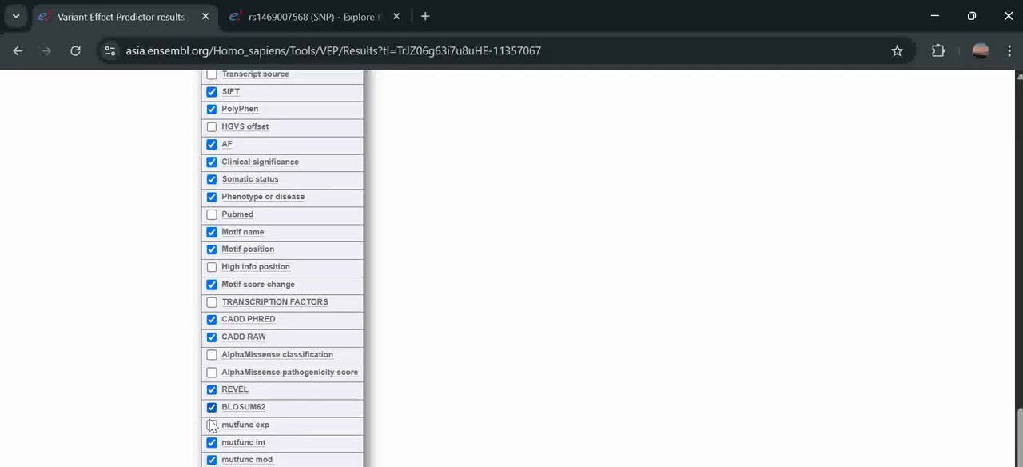
{"action": "left_click", "coordinate": [210, 422]}
{"action": "scroll", "coordinate": [211, 421], "scroll_direction": "up", "scroll_amount": 12}
{"action": "scroll", "coordinate": [235, 369], "scroll_direction": "down", "scroll_amount": 3}
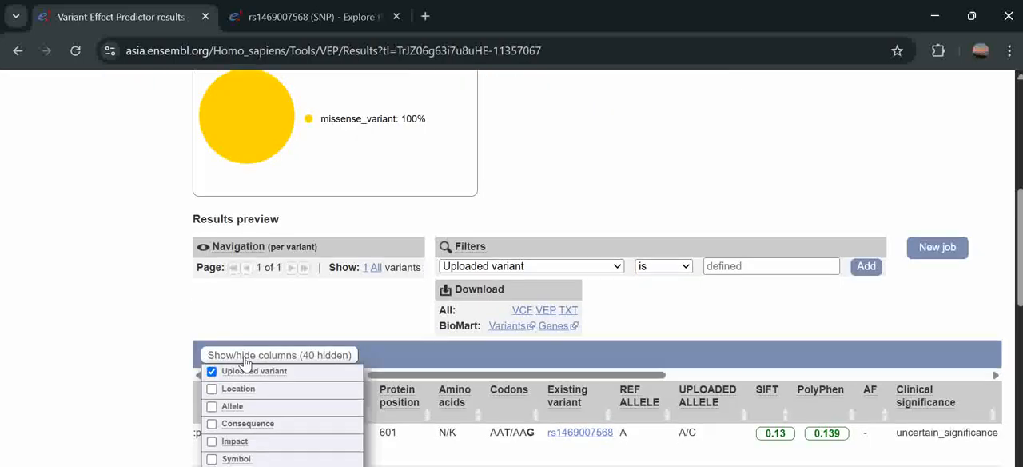
{"action": "left_click", "coordinate": [252, 360]}
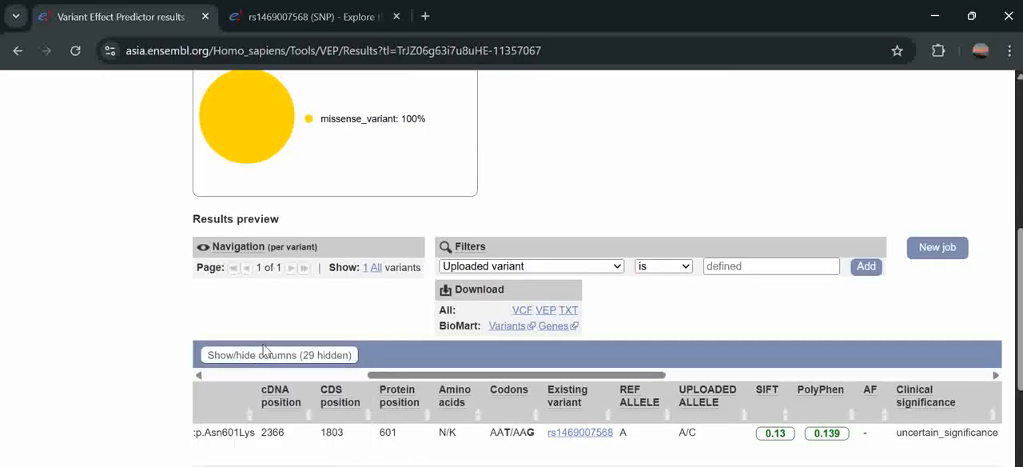
- Examine the SIFT and PolyPhen scores and the clinical significance of the variant in the first transcript row
{"action": "scroll", "coordinate": [267, 350], "scroll_direction": "down", "scroll_amount": 3}
{"action": "scroll", "coordinate": [654, 279], "scroll_direction": "right", "scroll_amount": 3}
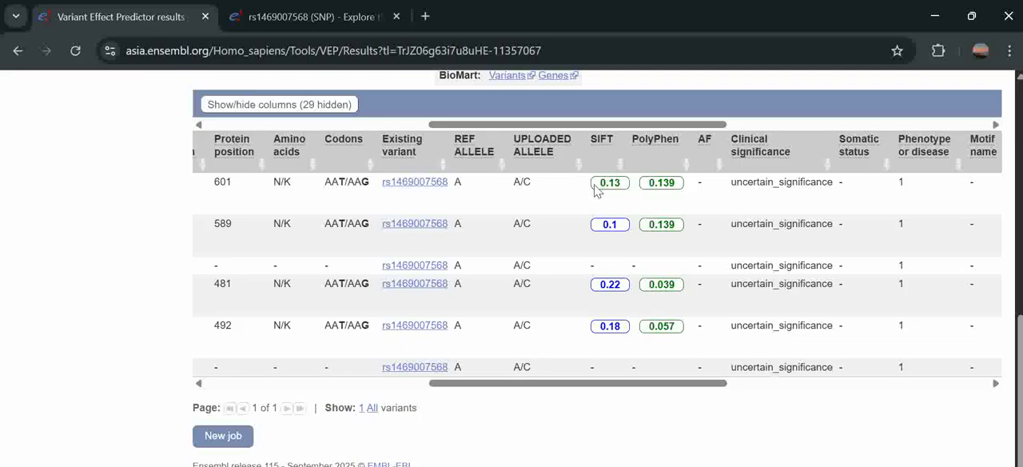
{"action": "mouse_move", "coordinate": [657, 186]}
{"action": "mouse_move", "coordinate": [737, 145]}
{"action": "left_click_drag", "start_coordinate": [729, 186], "coordinate": [833, 180]}
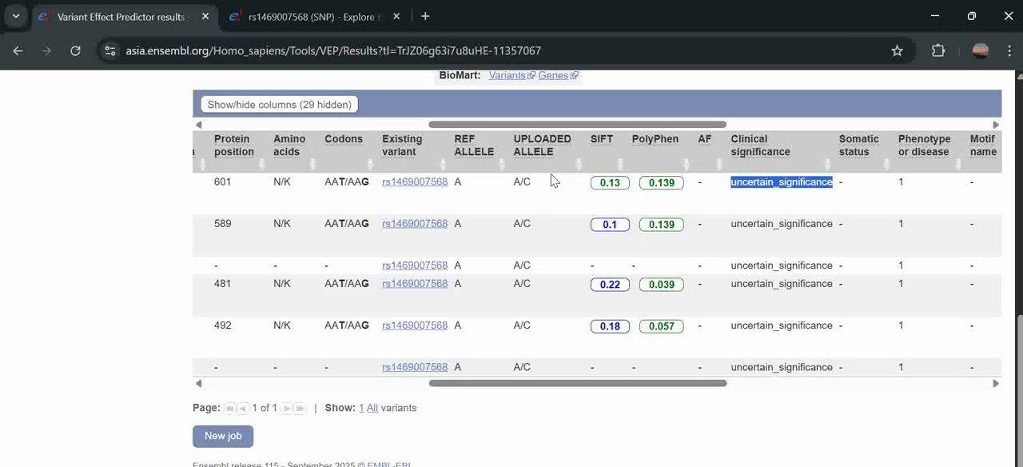
{"action": "left_click_drag", "start_coordinate": [563, 187], "coordinate": [692, 188]}
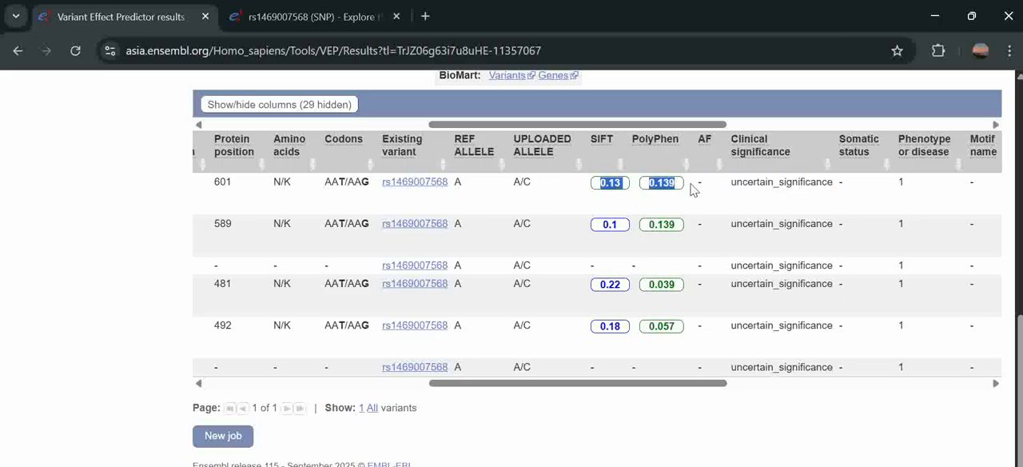
{"action": "left_click", "coordinate": [571, 189]}
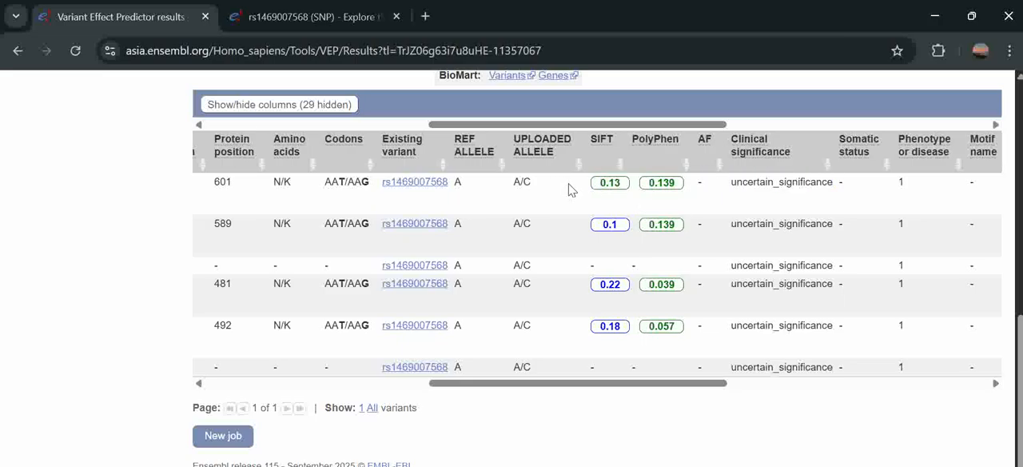
- Compare the CADD, REVEL and BLOSUM62 scores with SIFT, PolyPhen and clinical significance across the variant's transcript rows, including their HGVS notations
{"action": "scroll", "coordinate": [570, 189], "scroll_direction": "right", "scroll_amount": 5}
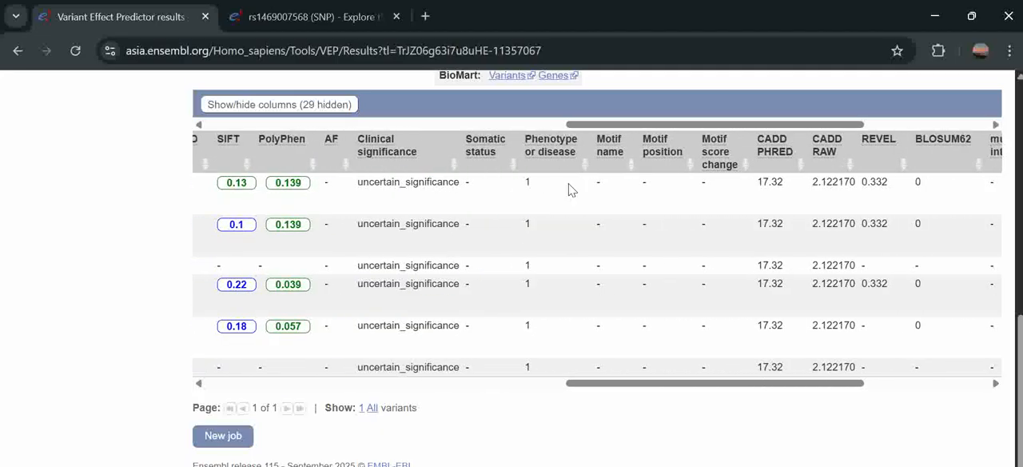
{"action": "scroll", "coordinate": [571, 189], "scroll_direction": "right", "scroll_amount": 4}
{"action": "scroll", "coordinate": [571, 189], "scroll_direction": "left", "scroll_amount": 5}
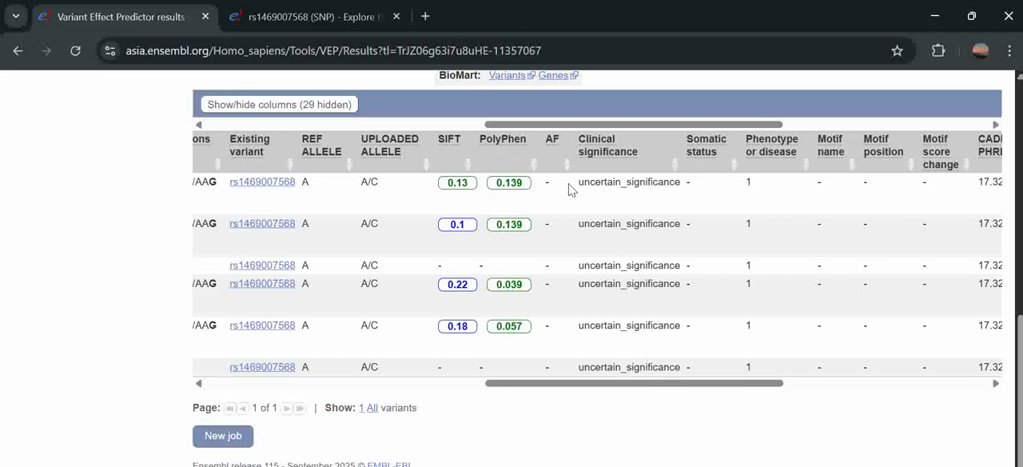
{"action": "scroll", "coordinate": [571, 190], "scroll_direction": "right", "scroll_amount": 3}
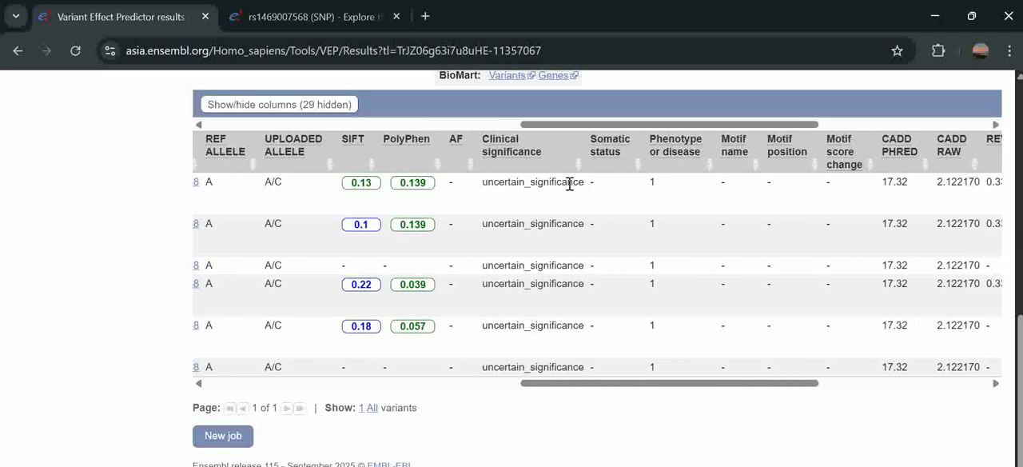
{"action": "scroll", "coordinate": [570, 189], "scroll_direction": "left", "scroll_amount": 3}
{"action": "scroll", "coordinate": [570, 189], "scroll_direction": "left", "scroll_amount": 5}
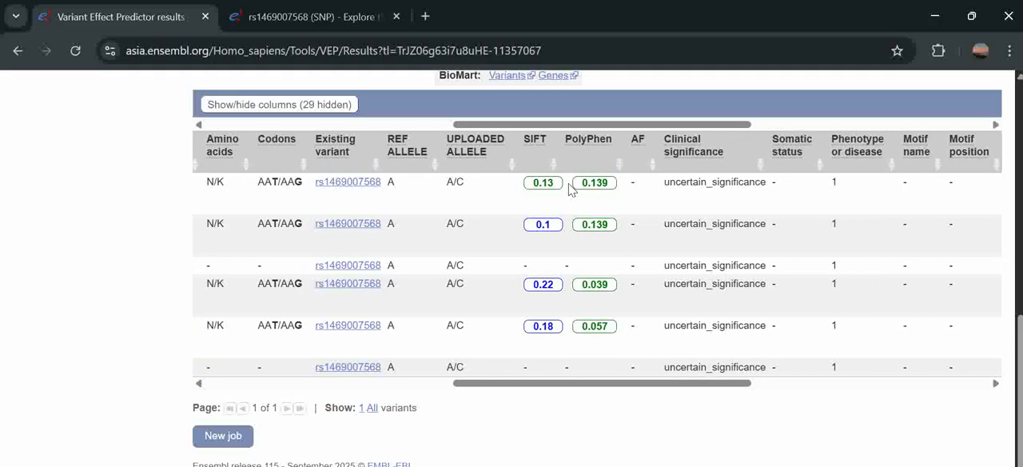
{"action": "scroll", "coordinate": [569, 184], "scroll_direction": "left", "scroll_amount": 3}
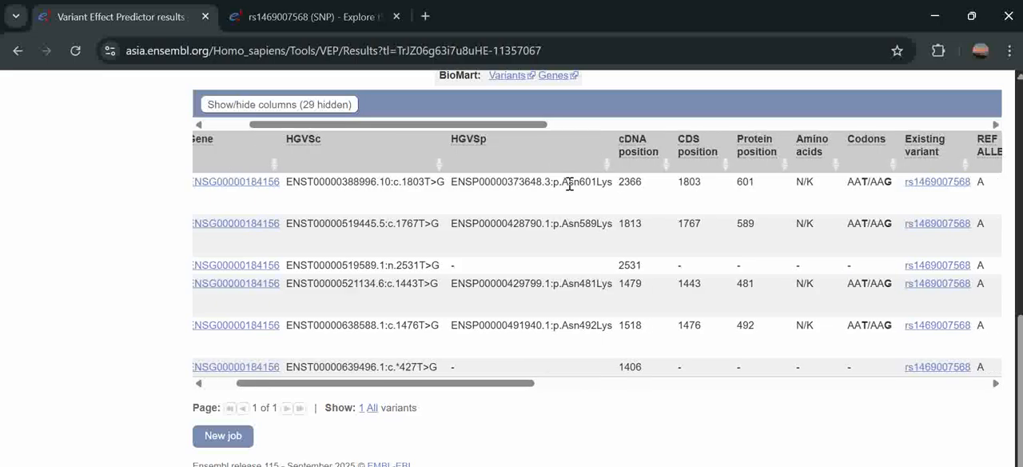
{"action": "scroll", "coordinate": [569, 184], "scroll_direction": "right", "scroll_amount": 10}
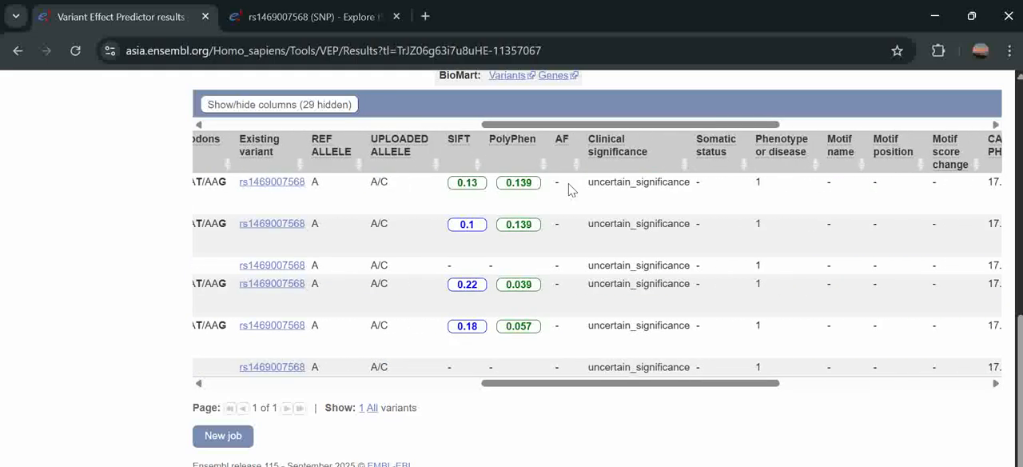
{"action": "scroll", "coordinate": [569, 189], "scroll_direction": "right", "scroll_amount": 7}
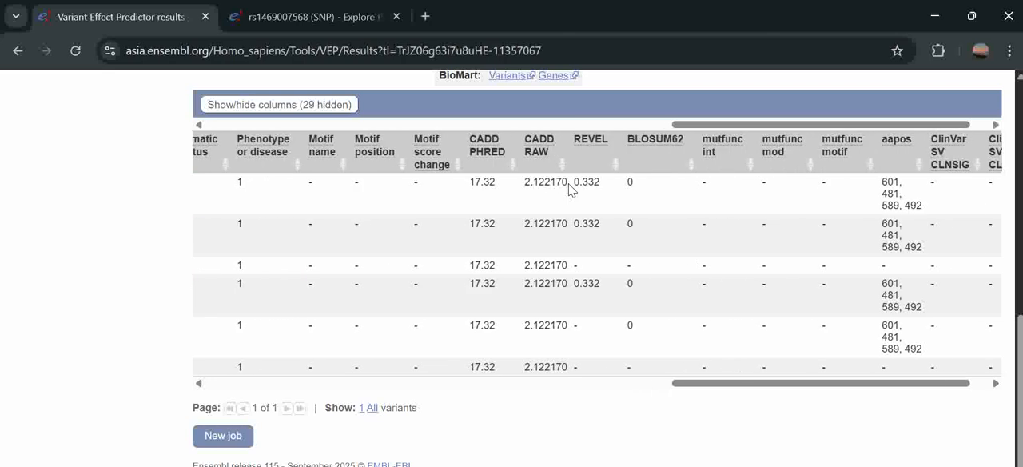
{"action": "scroll", "coordinate": [569, 189], "scroll_direction": "left", "scroll_amount": 17}
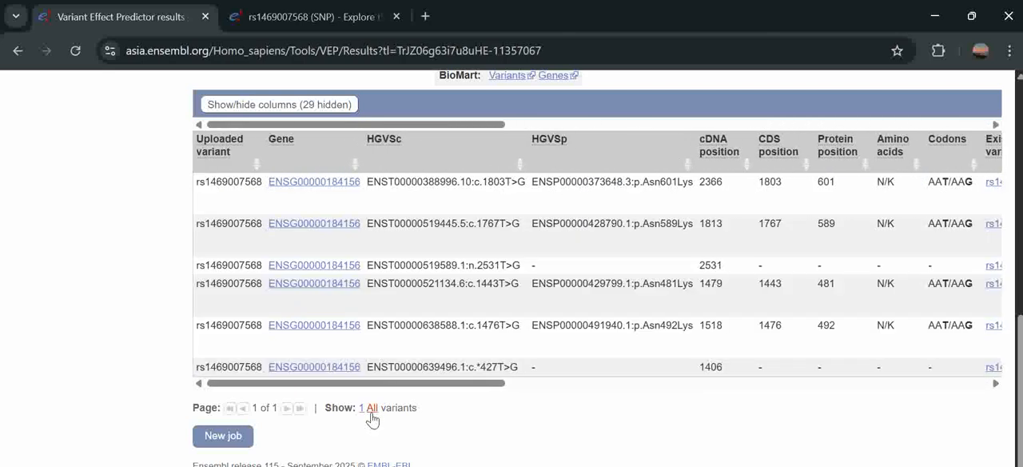
{"action": "scroll", "coordinate": [370, 416], "scroll_direction": "down", "scroll_amount": 1}
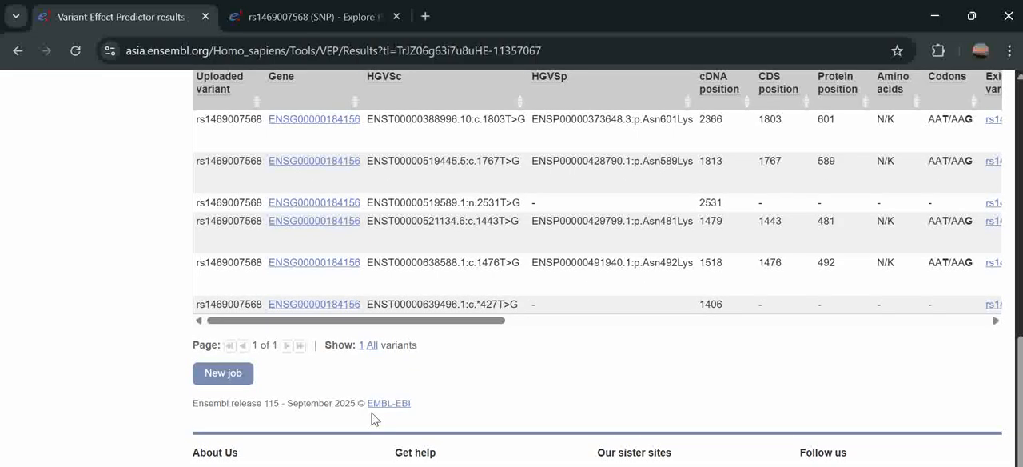